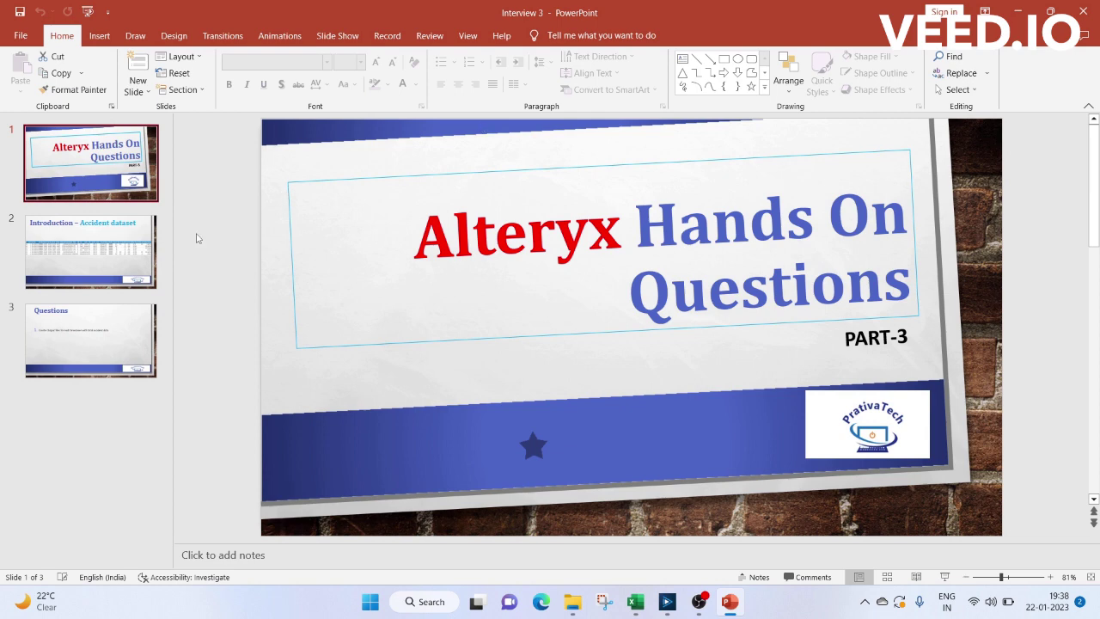
Step: Show the accident dataset slide, then bring the US_Accidents_Dec21_updated workbook forward in Excel
left_click(119, 240)
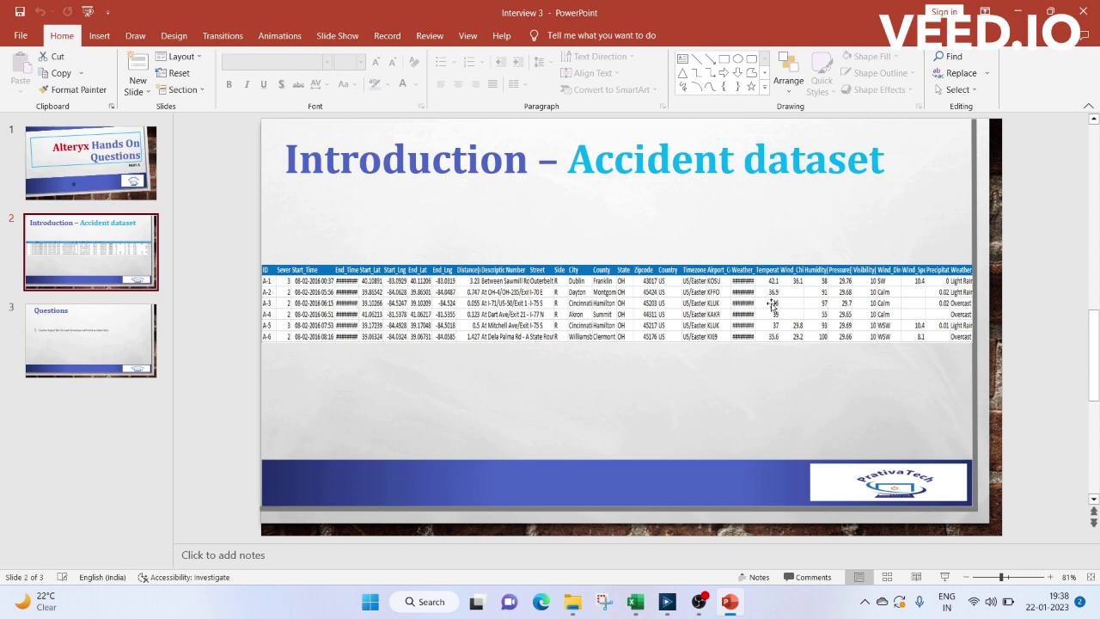
mouse_move(636, 601)
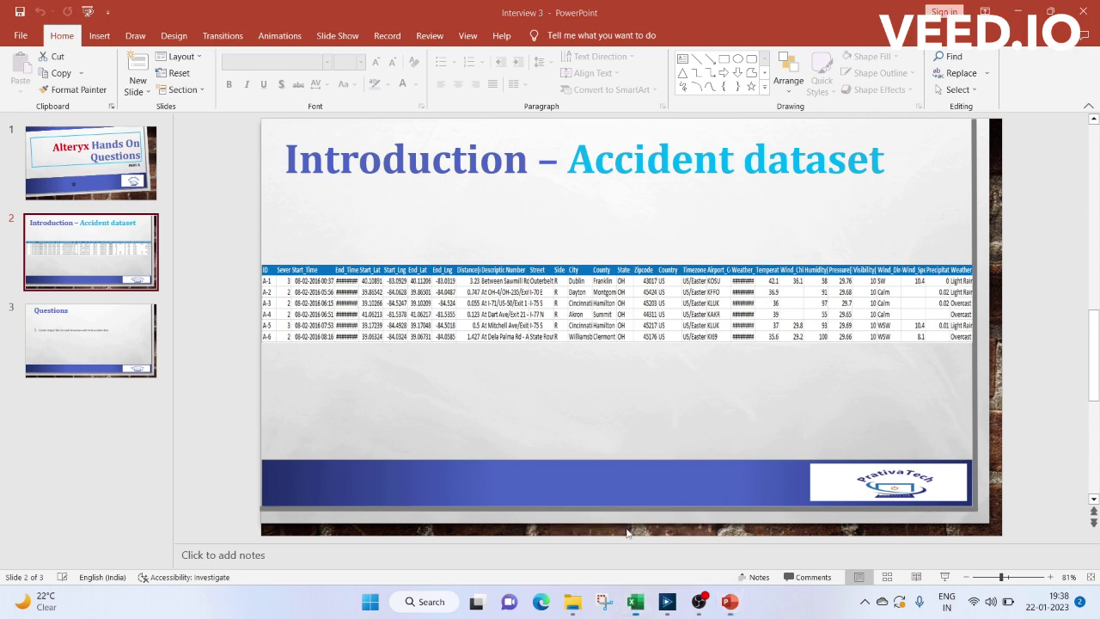
left_click(631, 514)
left_click(320, 264)
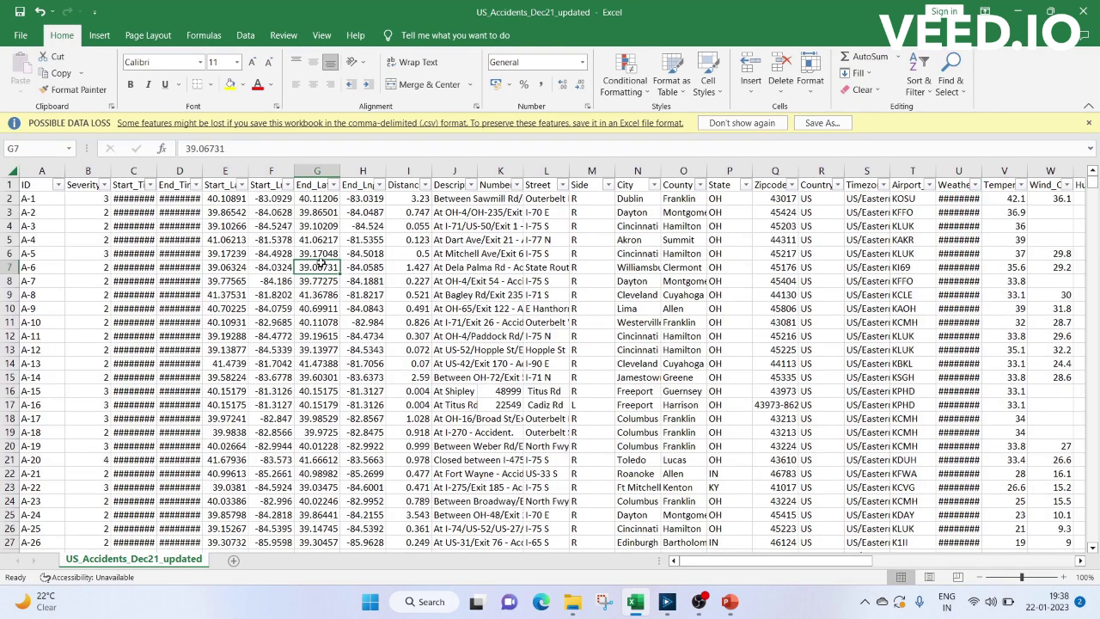
Step: Check the accident ID in cell A3 of the US_Accidents_Dec21_updated sheet
left_click(44, 210)
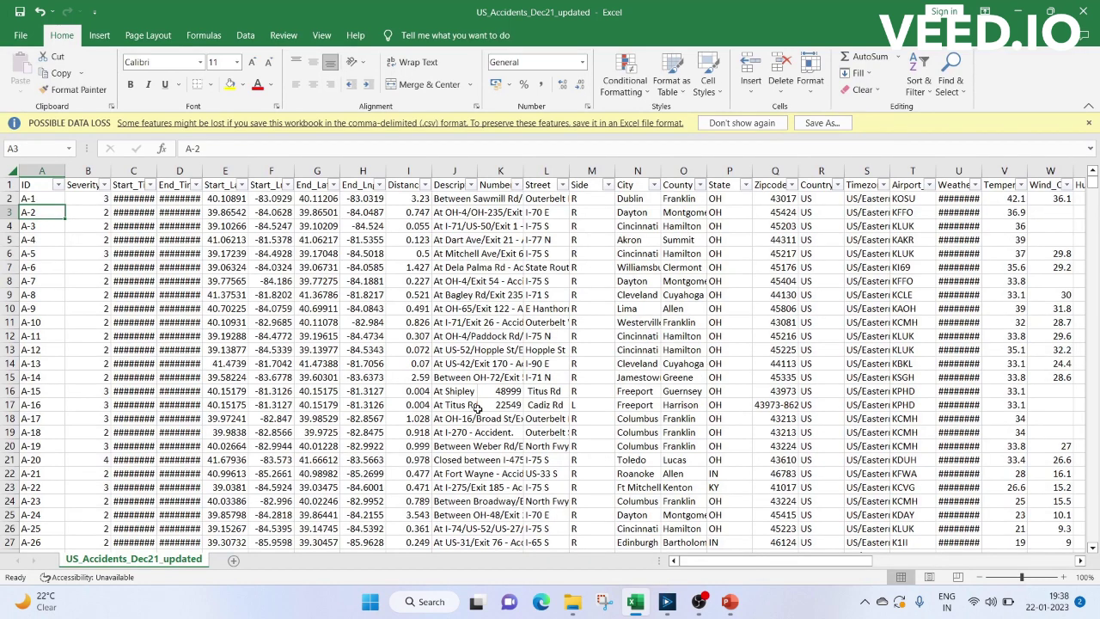
Step: Return to the presentation and show the Questions slide about per-timezone output files
left_click(731, 603)
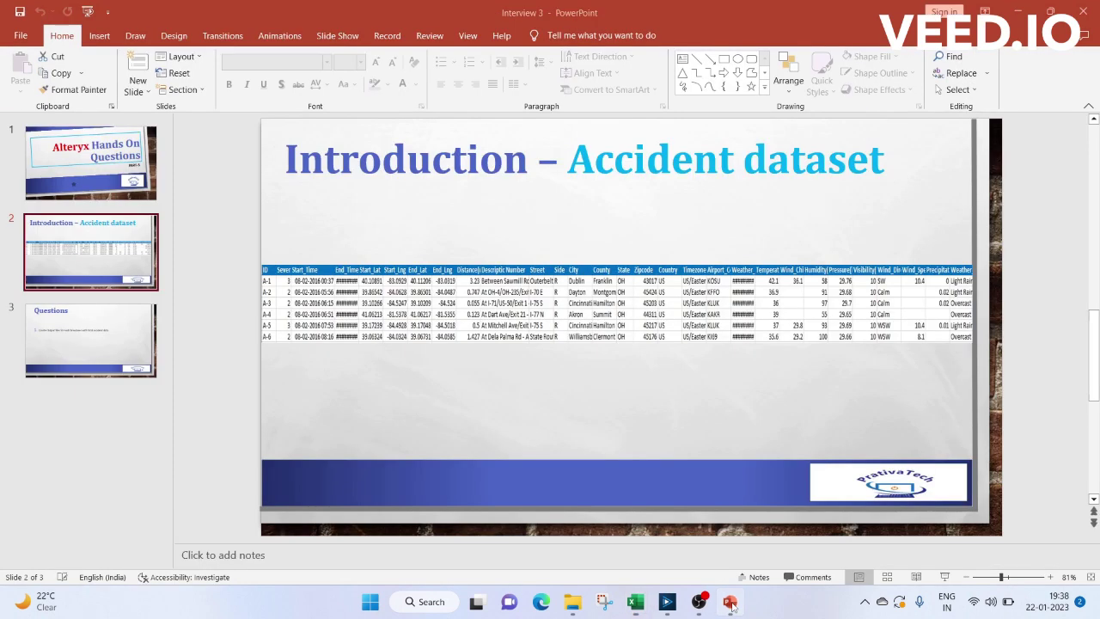
left_click(77, 340)
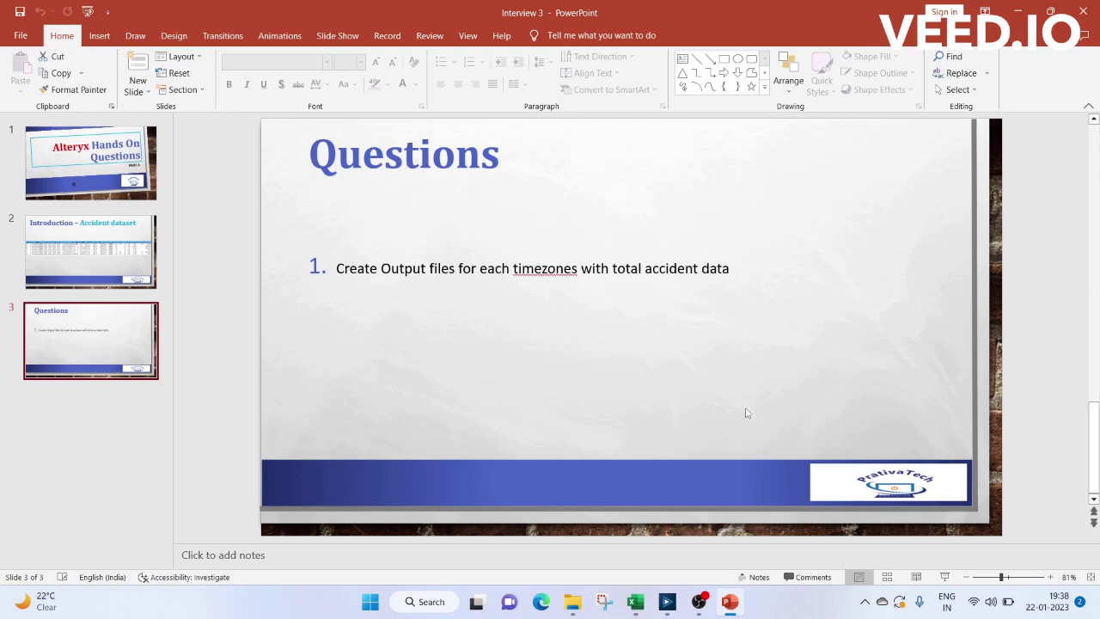
Step: Add an Input Data tool reading US_Accidents_Dec21_updated.csv to the empty workflow
left_click(667, 602)
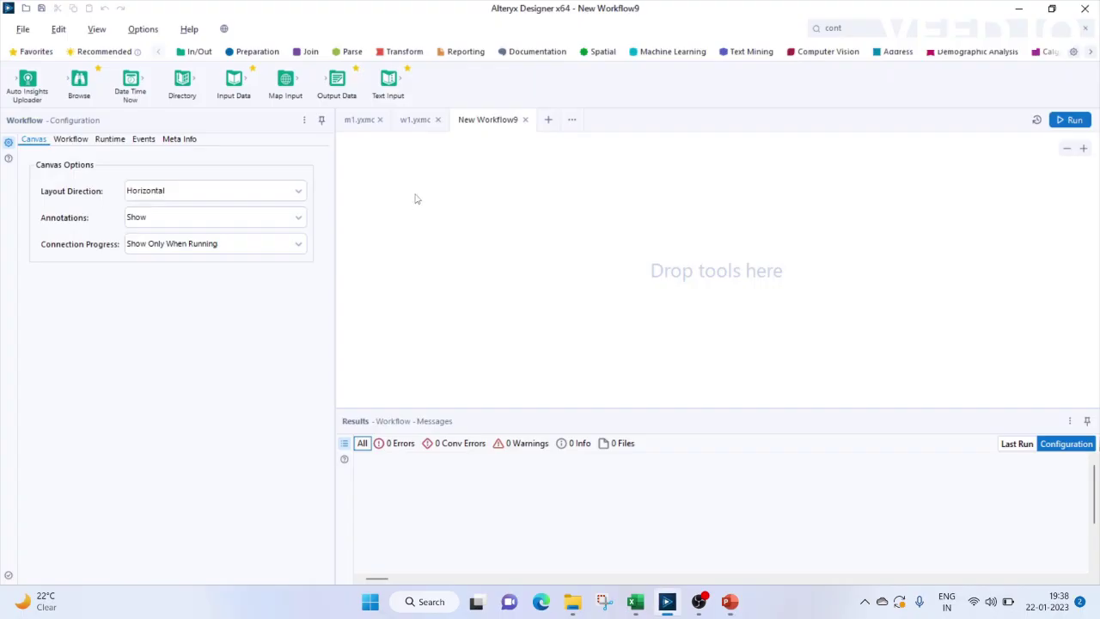
left_click_drag(232, 85, 370, 200)
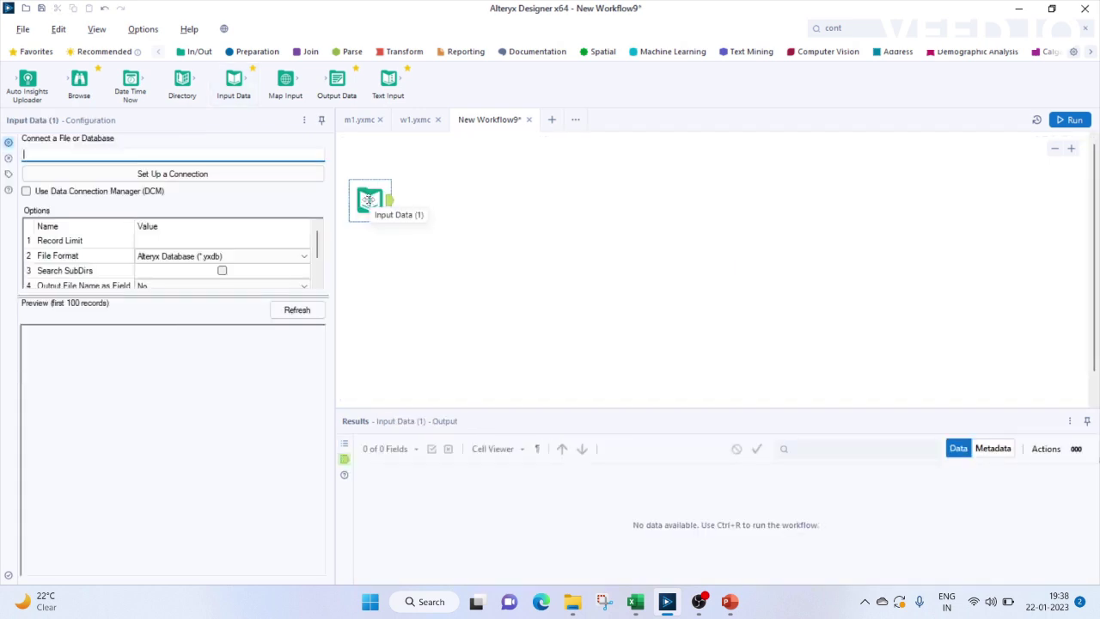
left_click(181, 176)
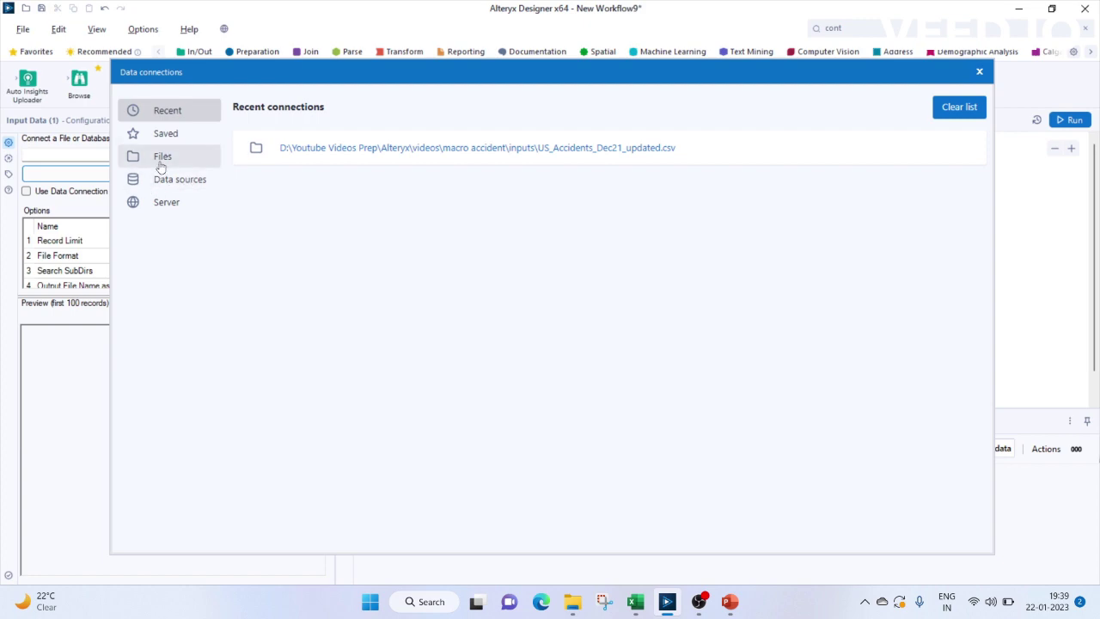
left_click(161, 158)
left_click(655, 153)
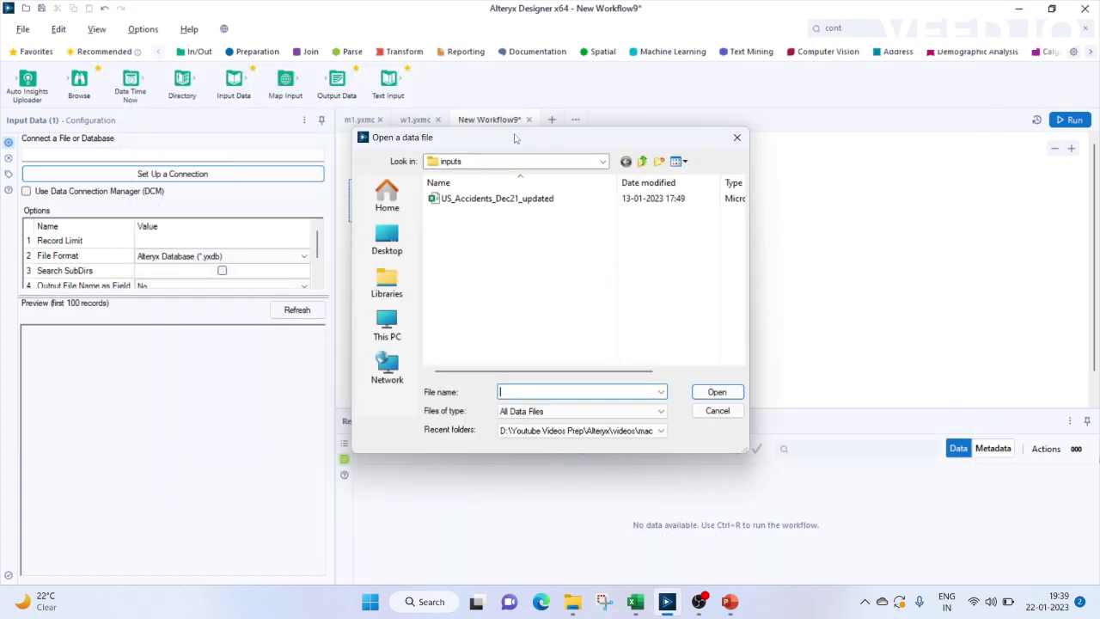
left_click(494, 199)
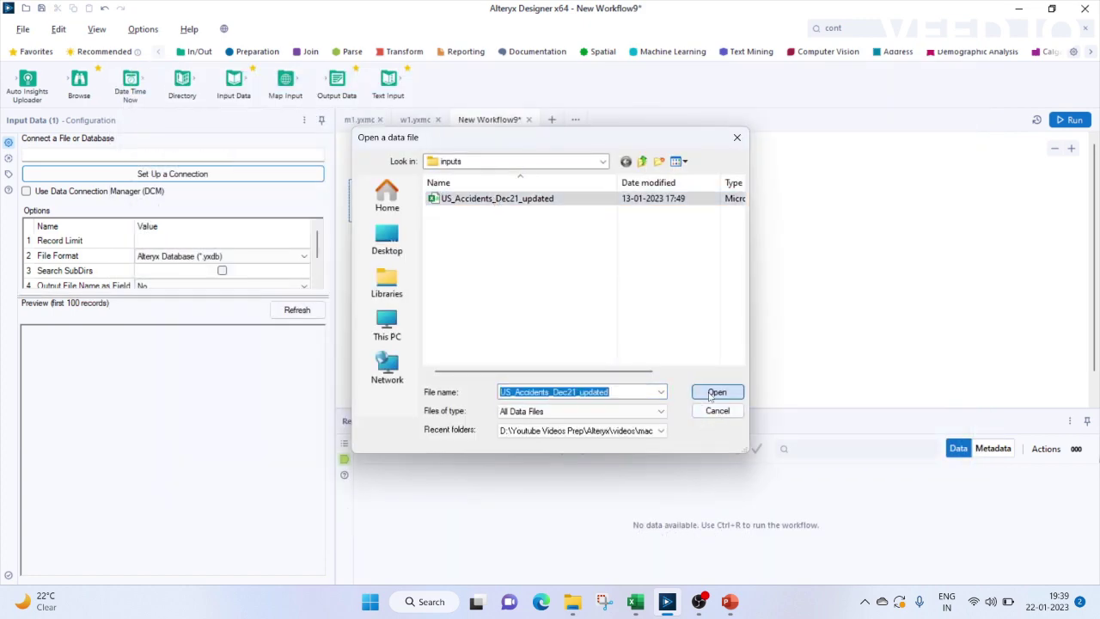
left_click(717, 392)
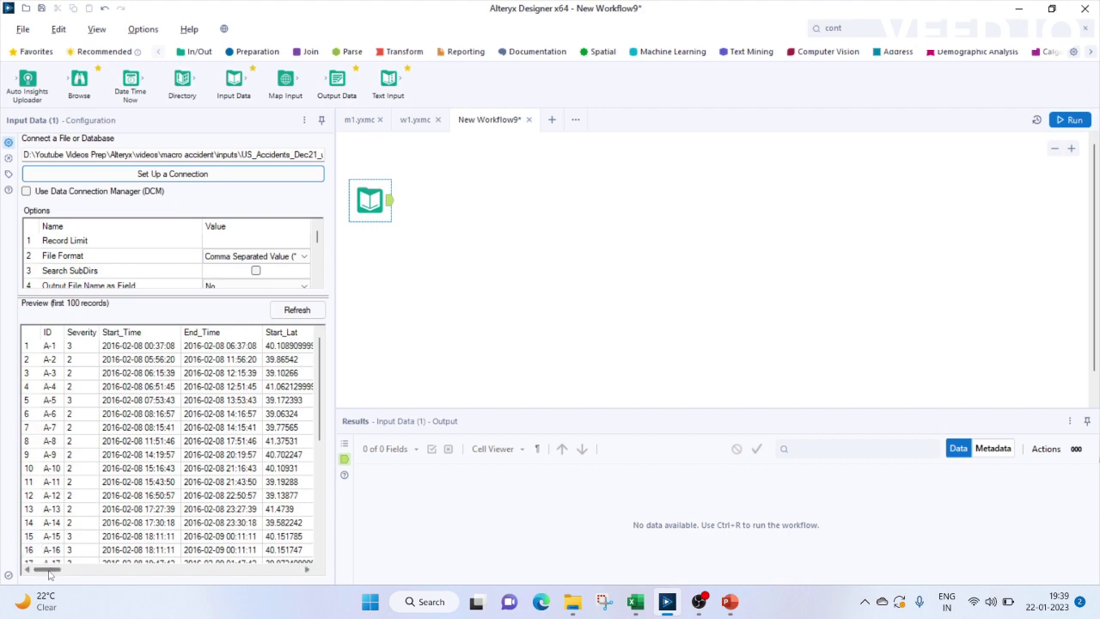
mouse_move(49, 570)
left_mouse_down()
mouse_move(288, 571)
mouse_move(53, 572)
left_mouse_up()
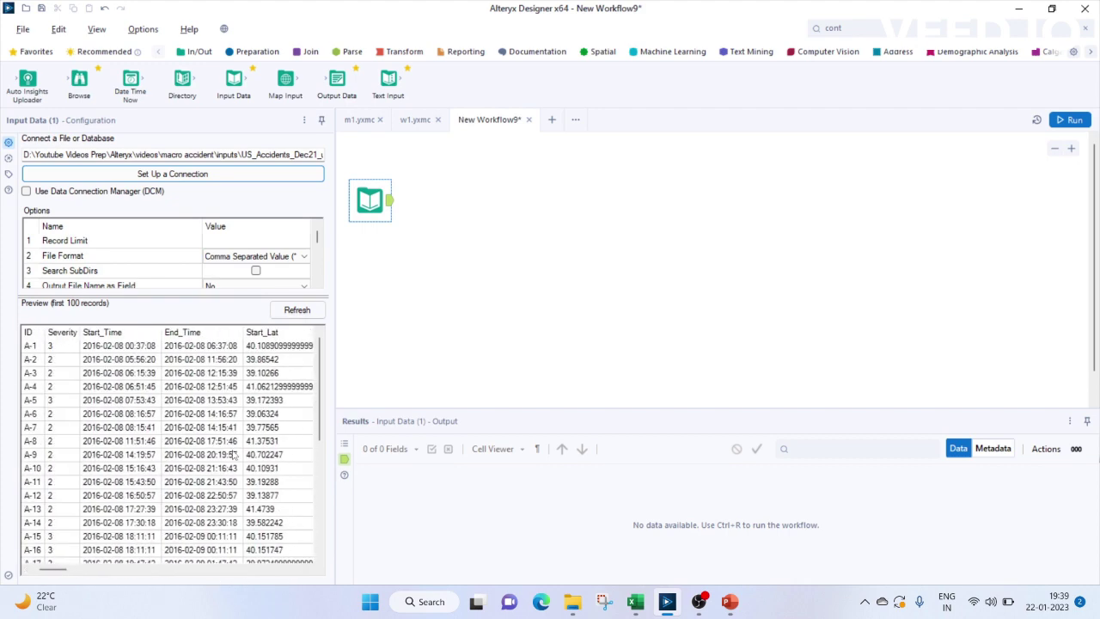
Step: Add a Summarize tool that counts distinct ID values as No_of_Accidents
left_click(857, 27)
key("ctrl+a")
key("BackSpace")
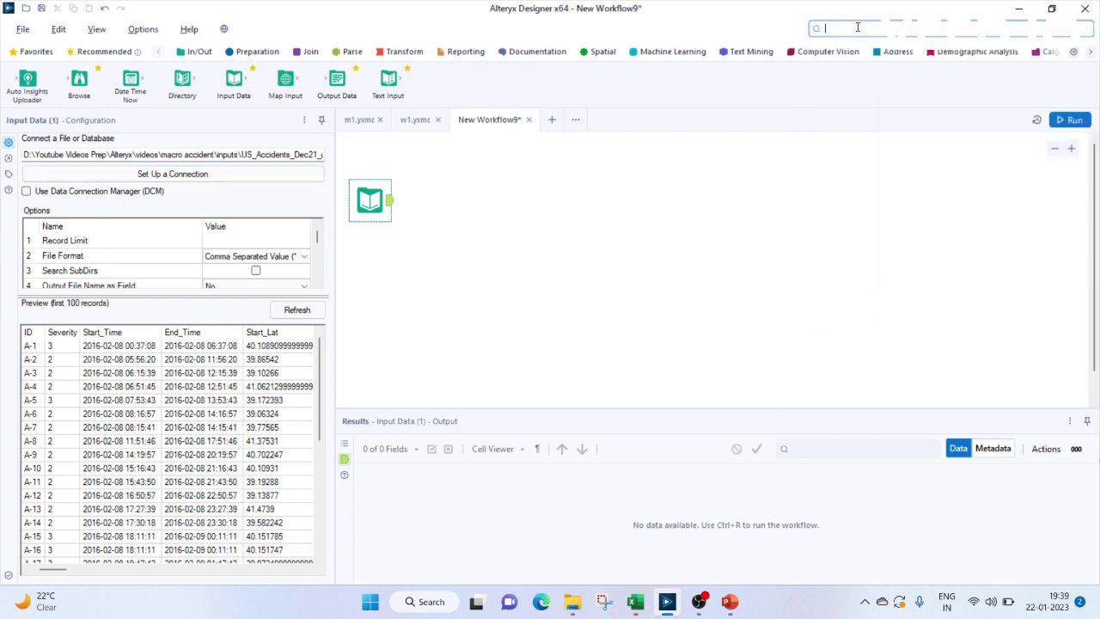
type("summ")
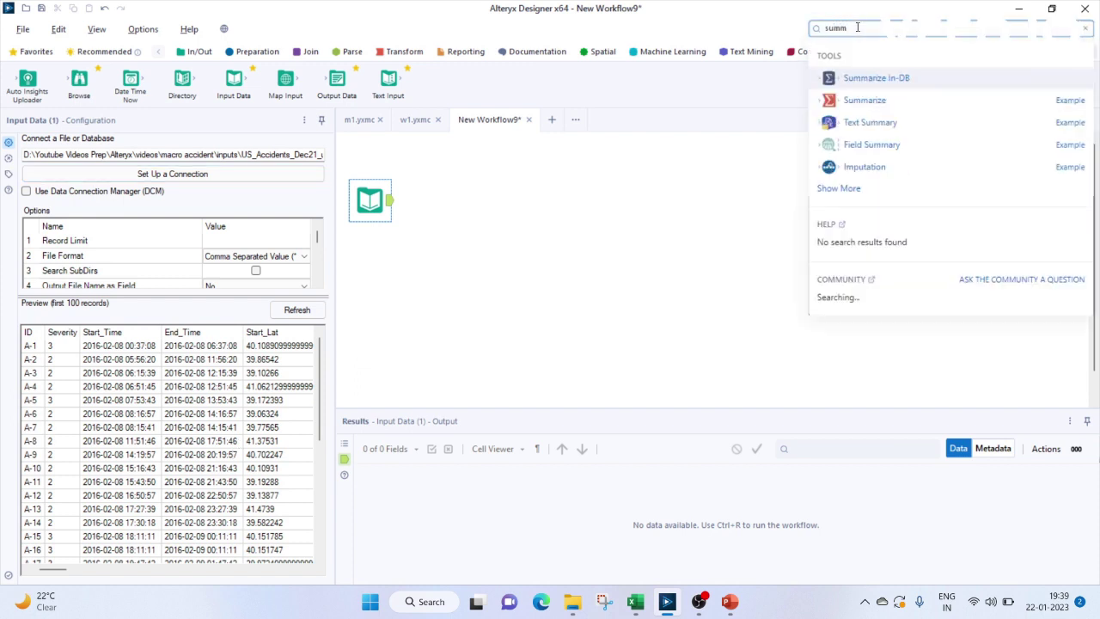
left_click_drag(864, 99, 484, 214)
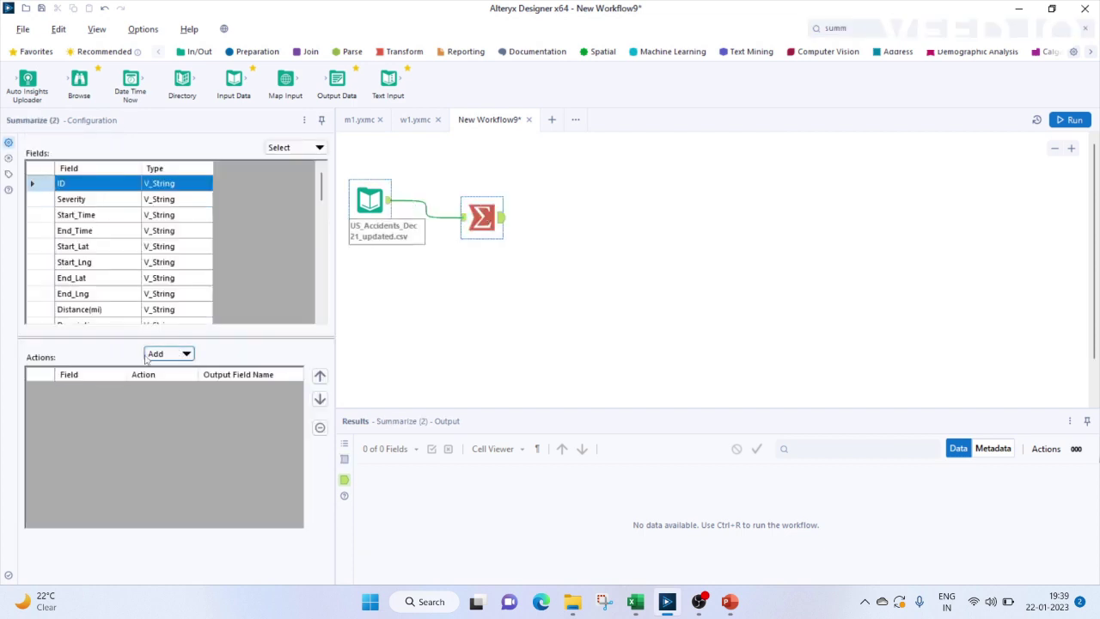
left_click(156, 355)
left_click(198, 381)
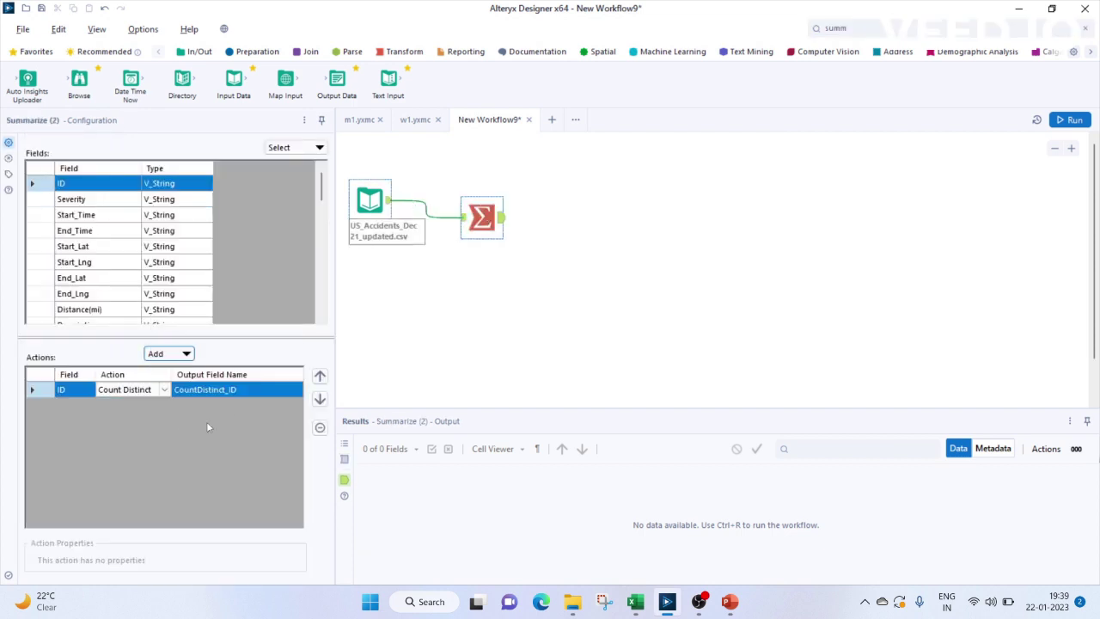
left_click(235, 391)
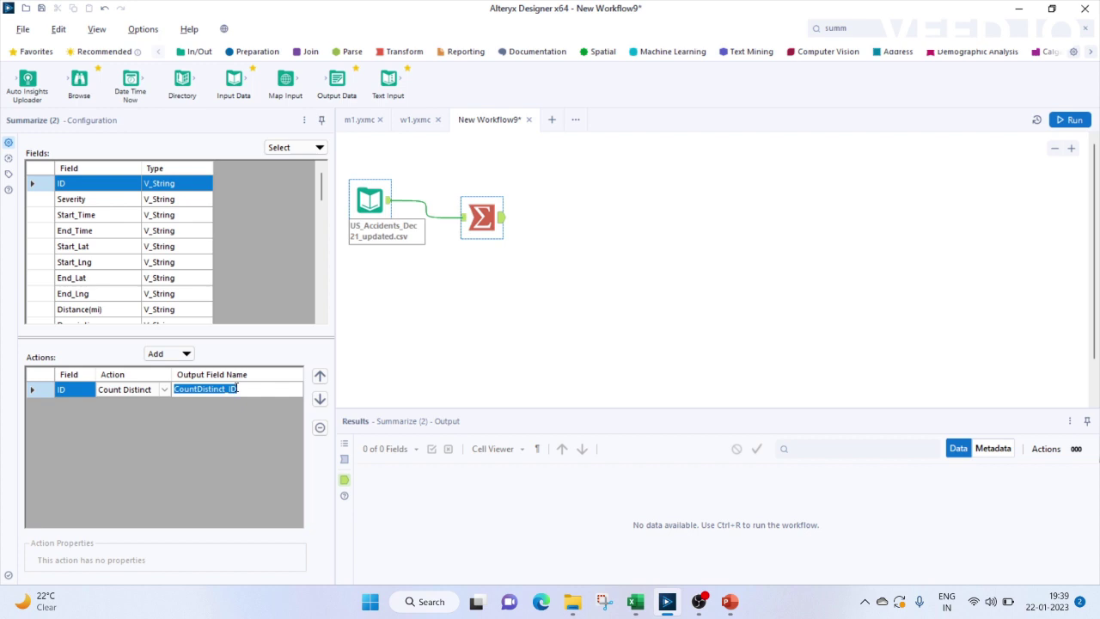
type("No_of_Accidents")
left_click(87, 268)
Step: Group the accident counts by the Timezone field
scroll(90, 275, "down", 2)
scroll(81, 286, "down", 2)
left_click(69, 279)
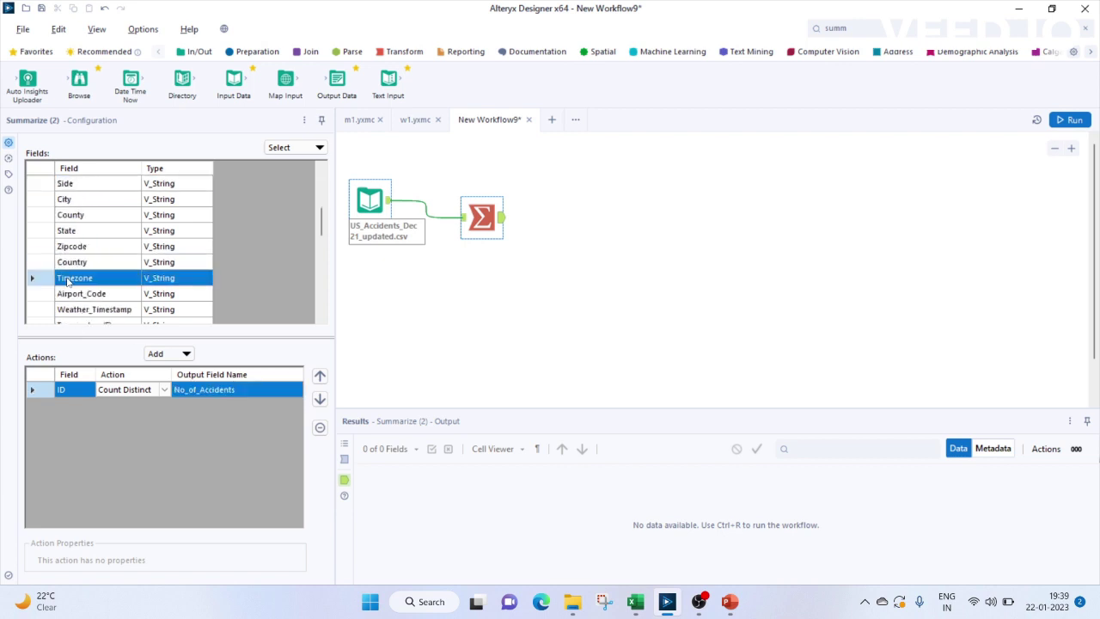
left_click(182, 353)
left_click(194, 318)
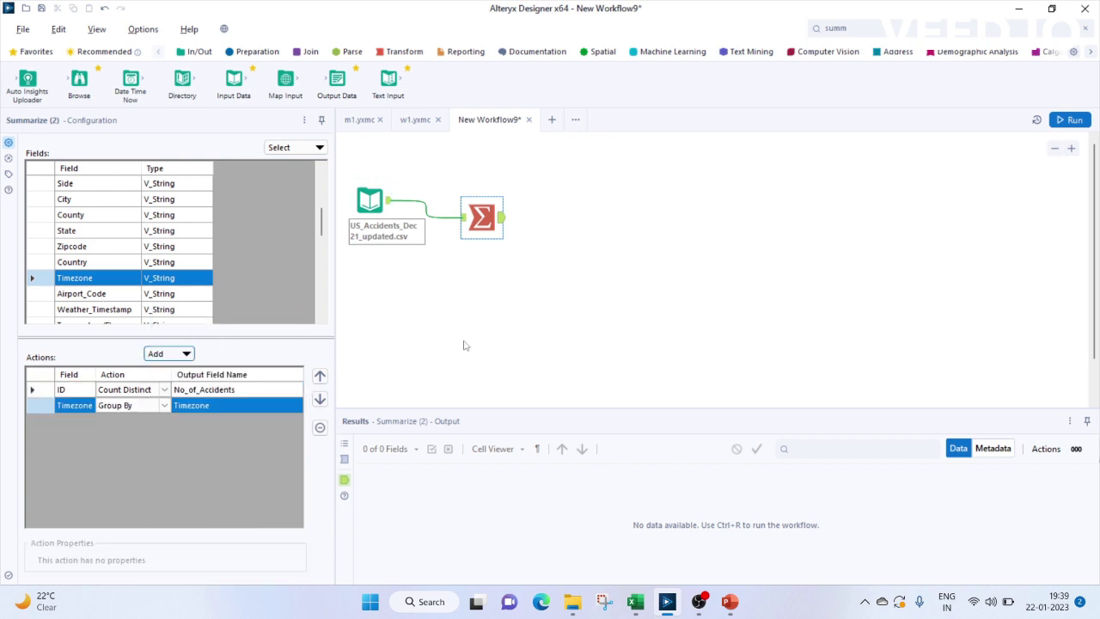
Step: Attach a Browse to the summary, run the workflow and view the five timezone records
left_click_drag(79, 83, 480, 287)
left_click_drag(501, 219, 463, 286)
left_click(588, 335)
key("ctrl+r")
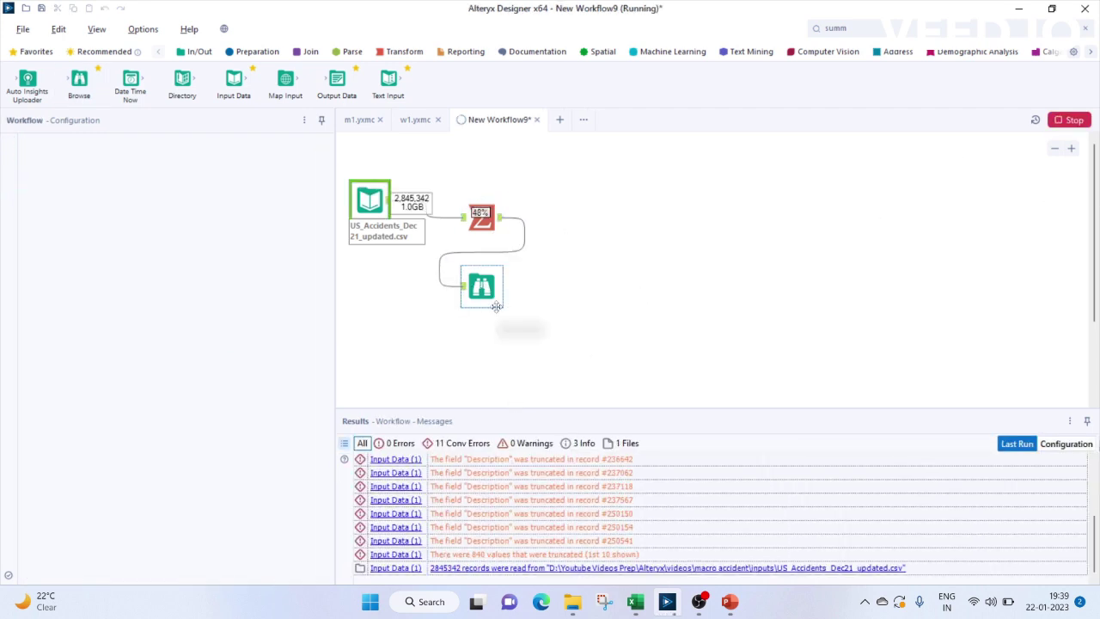
key("Return")
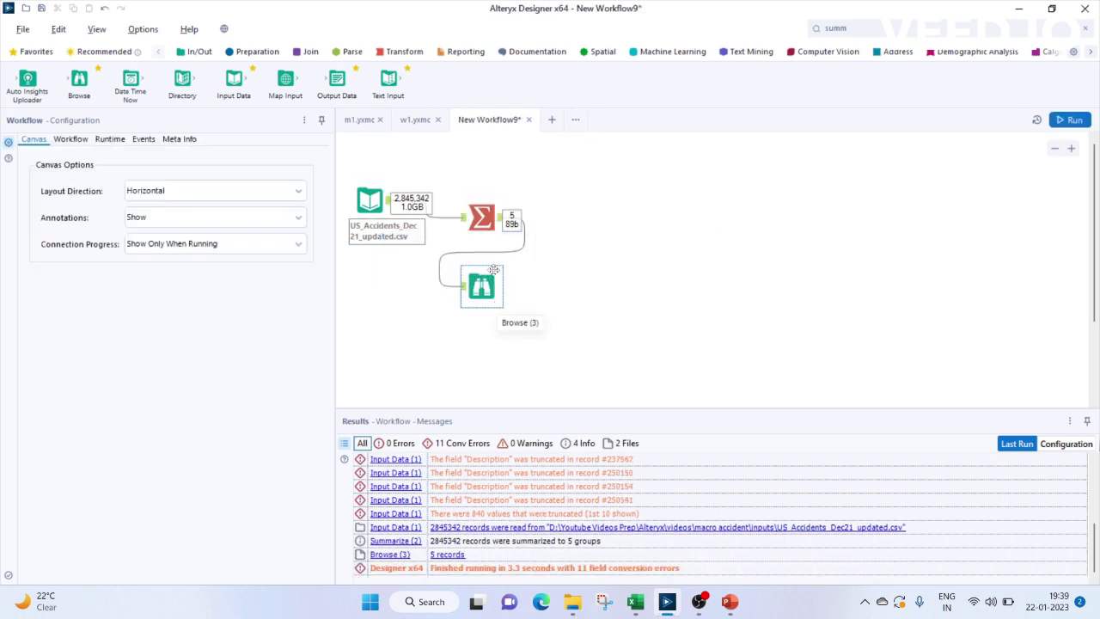
left_click(481, 288)
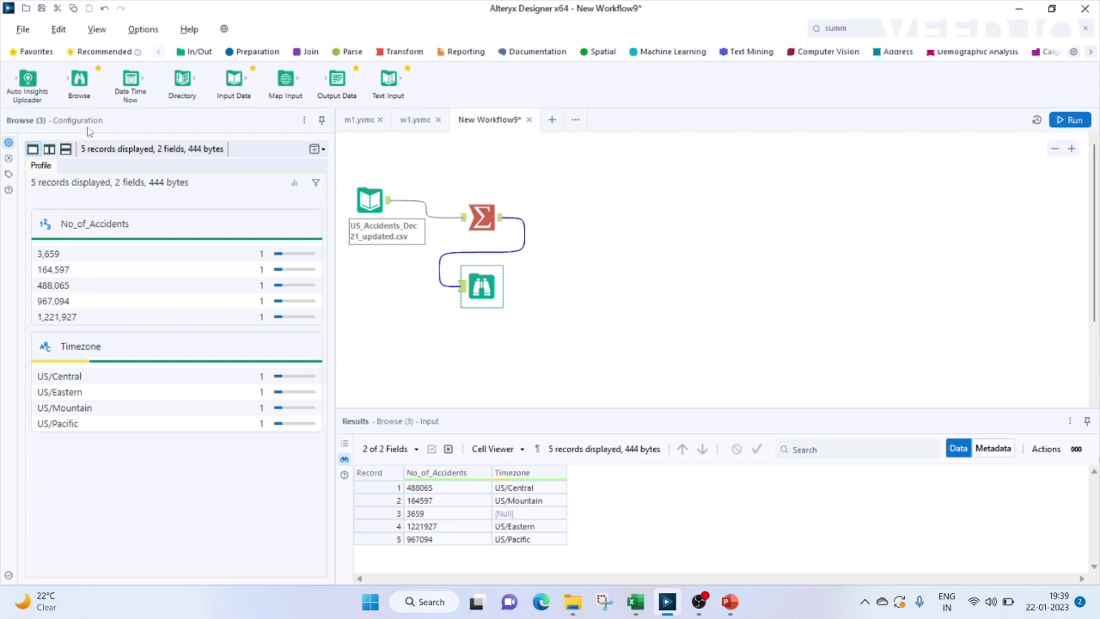
Step: Add a Filter after the summary keeping rows where Timezone is not null
left_click(254, 52)
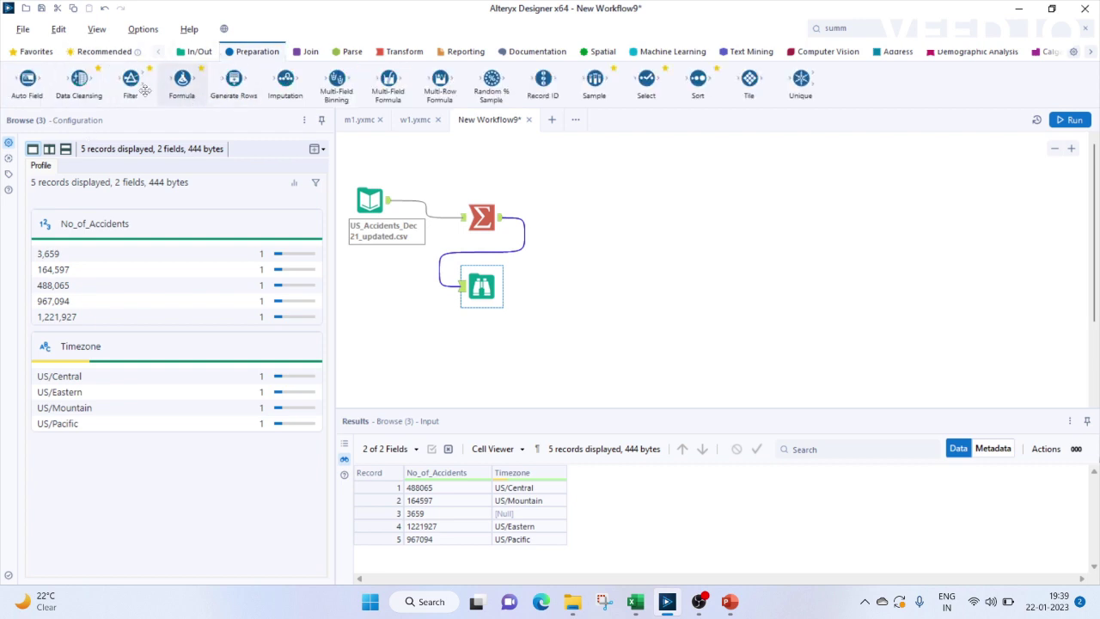
left_click_drag(144, 90, 560, 222)
left_click(82, 205)
left_click(81, 235)
left_click(182, 203)
left_click(191, 326)
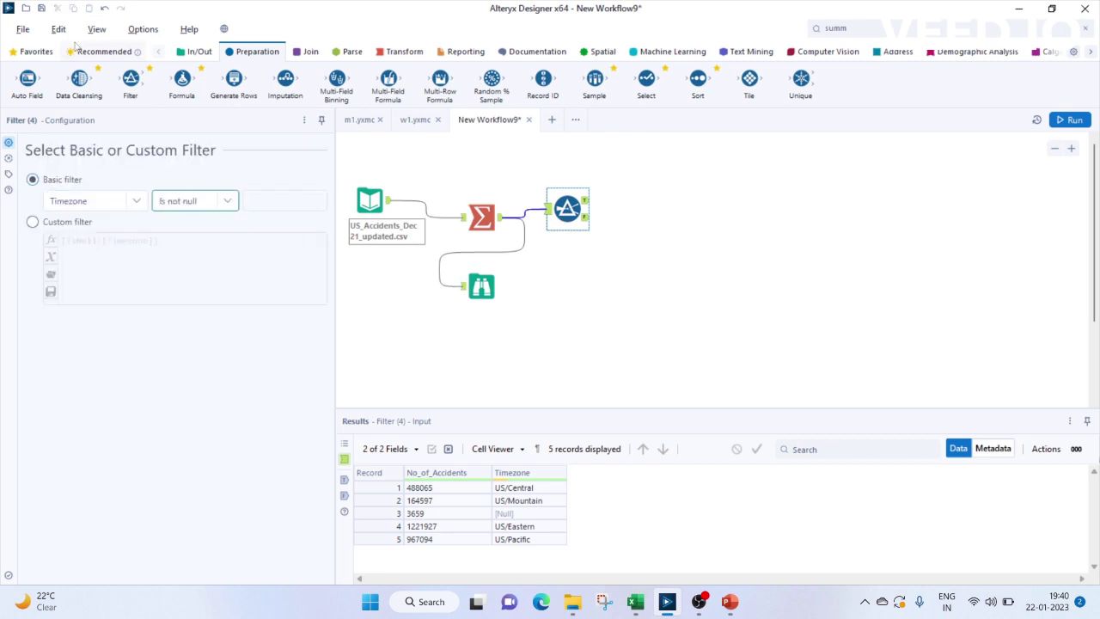
Step: Connect a Browse to the filter's True output, run, and view the four timezones
left_click(193, 52)
mouse_move(79, 82)
left_mouse_down()
mouse_move(537, 287)
mouse_move(597, 285)
mouse_move(572, 329)
left_mouse_up()
mouse_move(585, 200)
left_mouse_down()
mouse_move(568, 284)
mouse_move(539, 329)
left_mouse_up()
left_click(1070, 119)
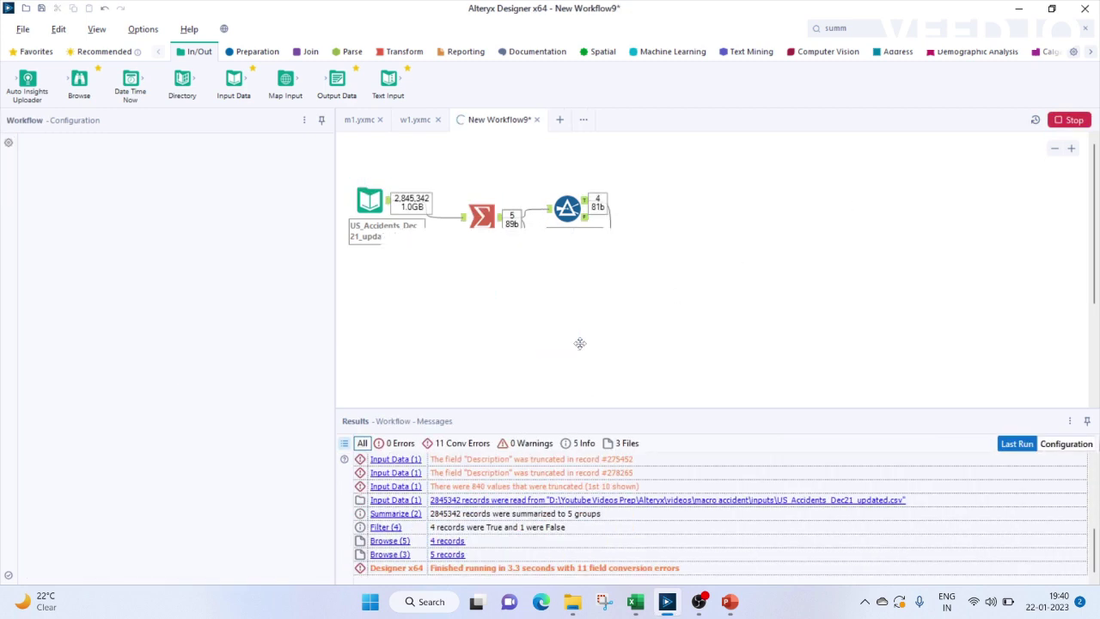
key("Return")
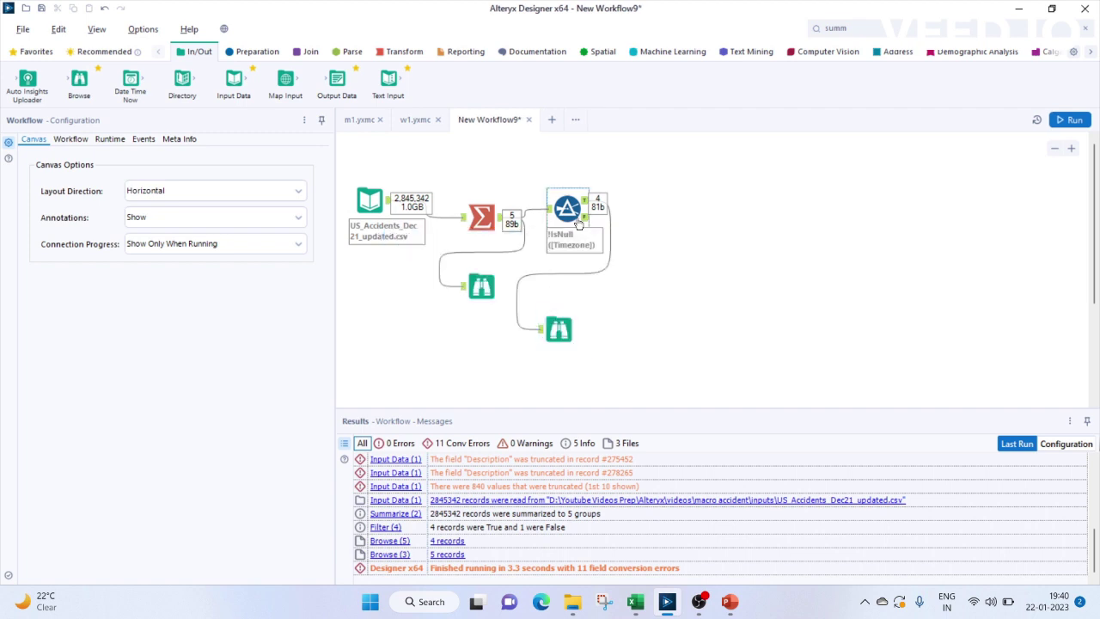
left_click(559, 335)
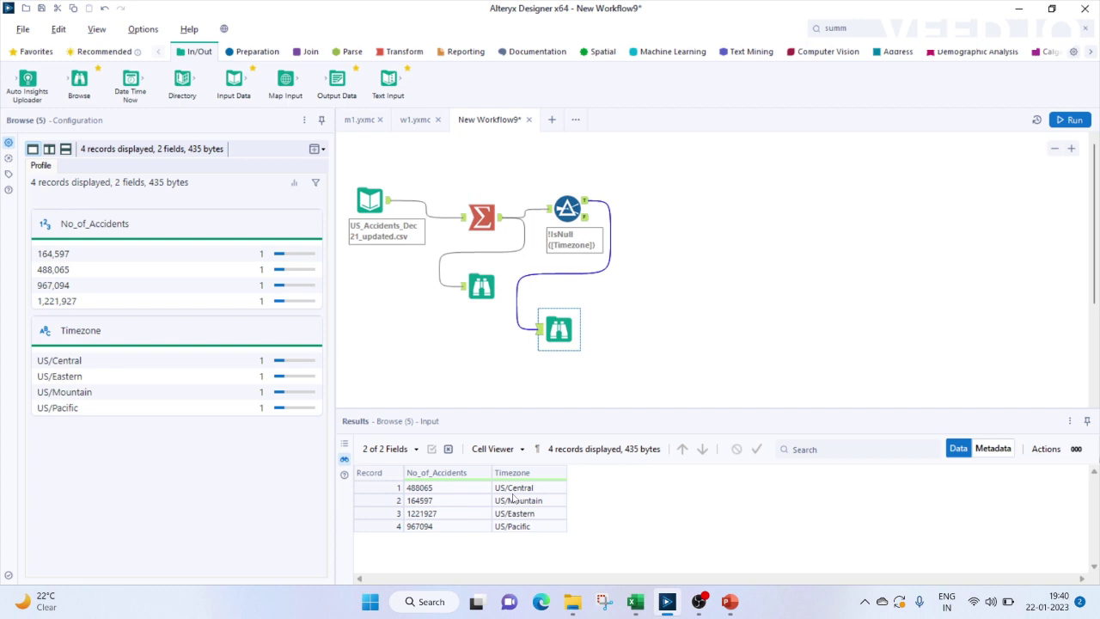
Step: Add a Formula tool after the filter's True output that writes to Timezone
left_click(256, 52)
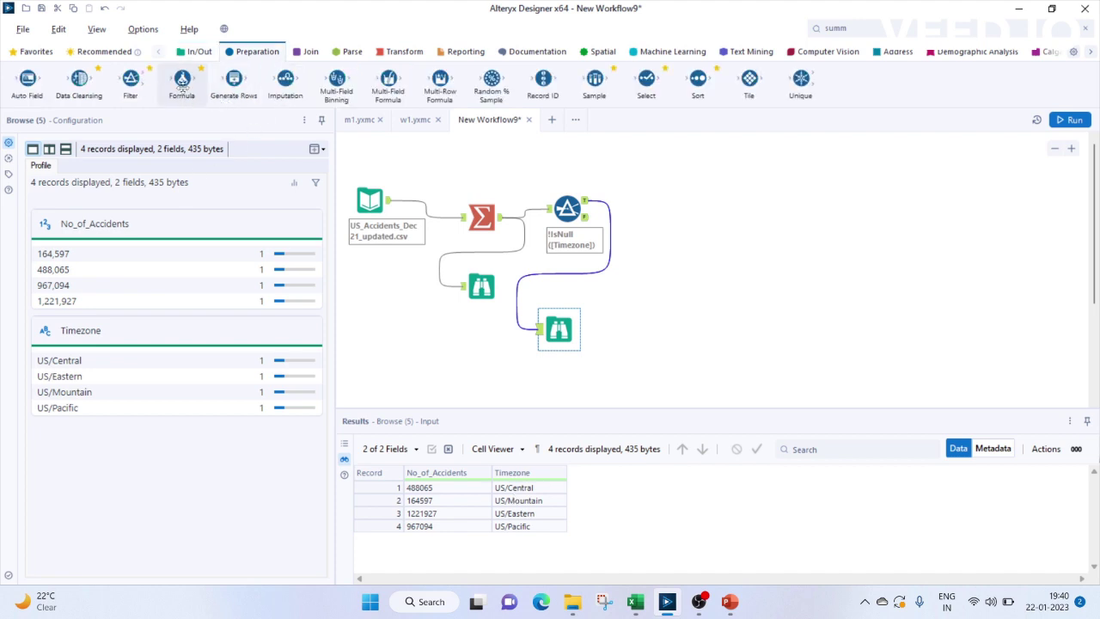
left_click_drag(182, 81, 679, 201)
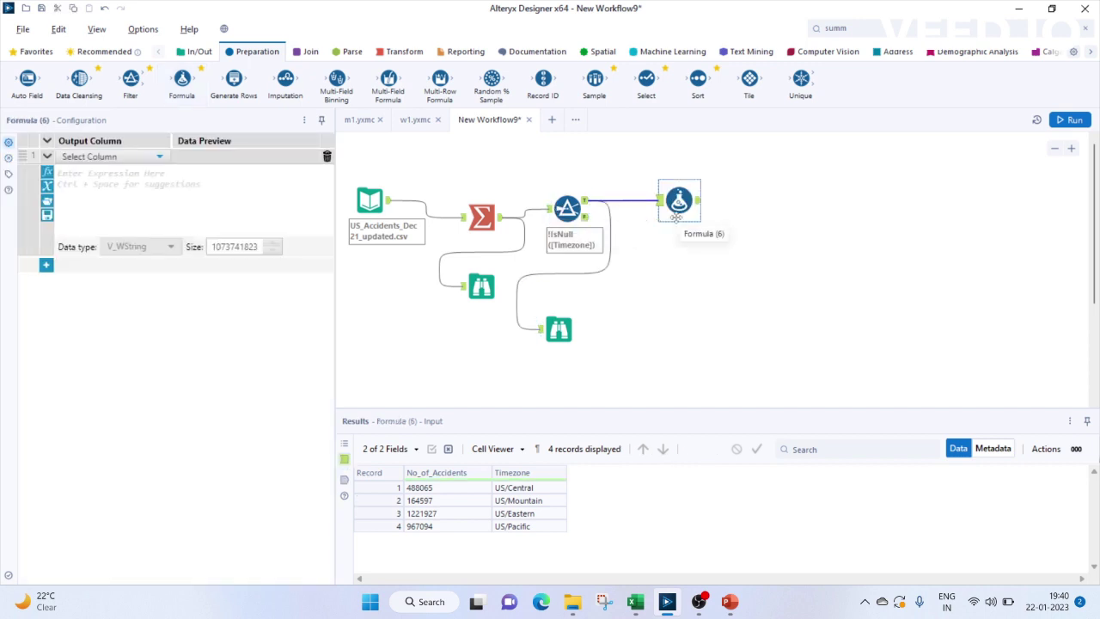
left_click(90, 156)
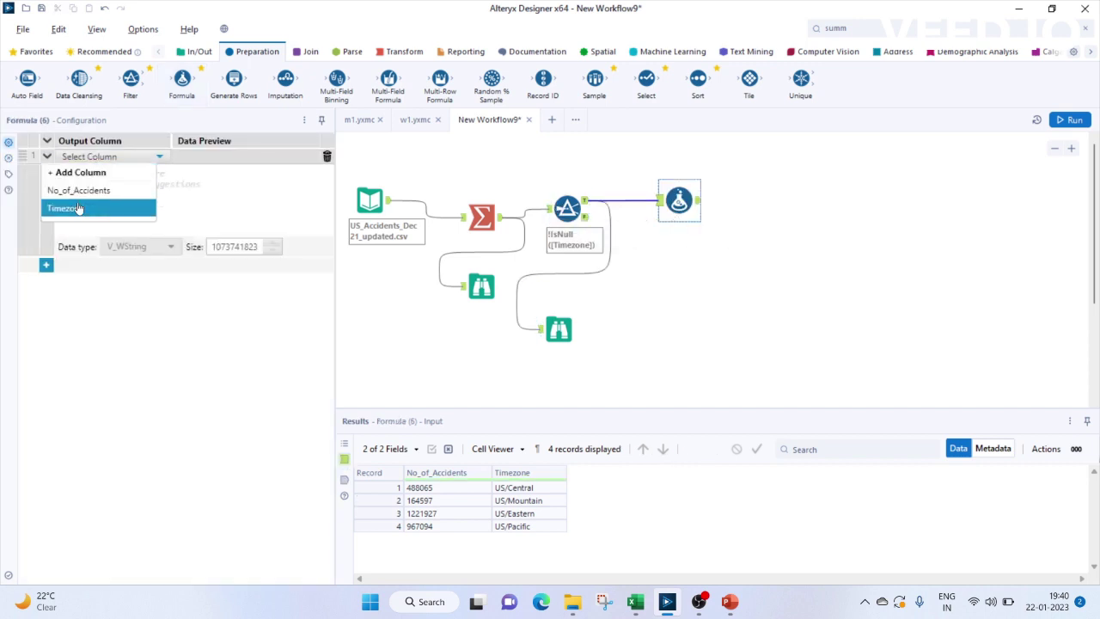
left_click(79, 208)
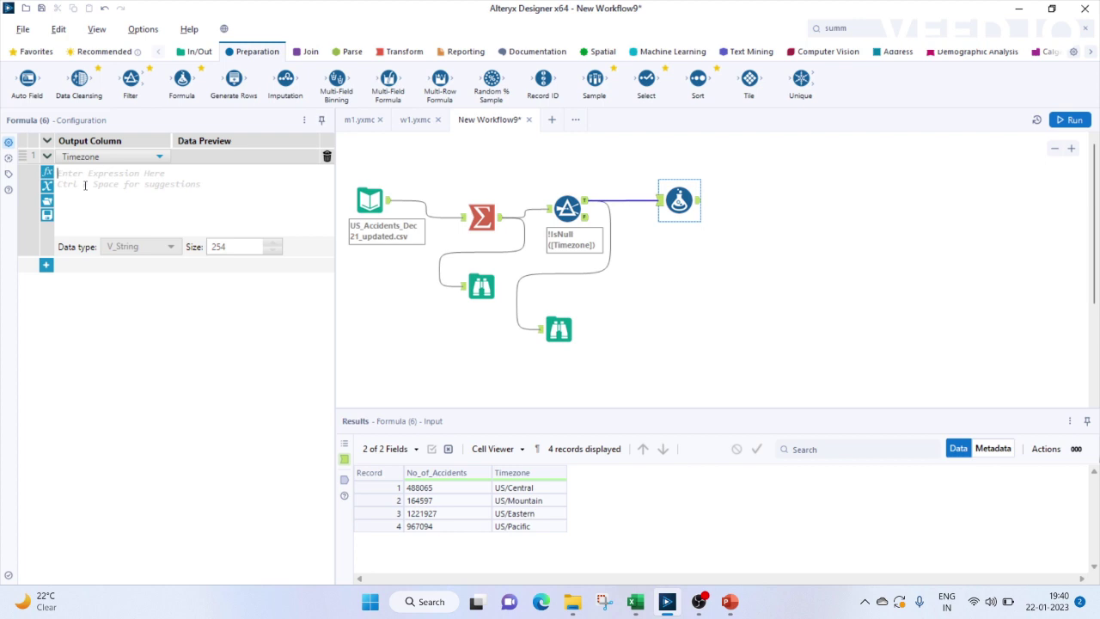
Step: Enter the expression REGEX_Replace([Timezone],"US/","") to strip the US/ prefix
type("reg")
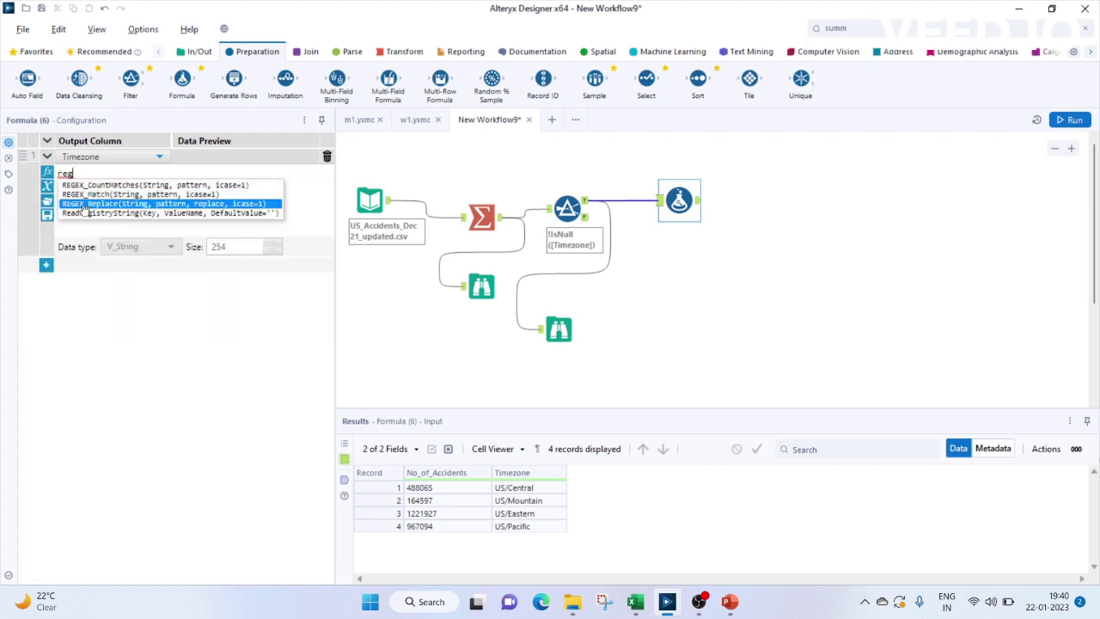
left_click(83, 208)
left_click(161, 173)
key("BackSpace")
key("BackSpace")
key("BackSpace")
key("BackSpace")
key("BackSpace")
key("BackSpace")
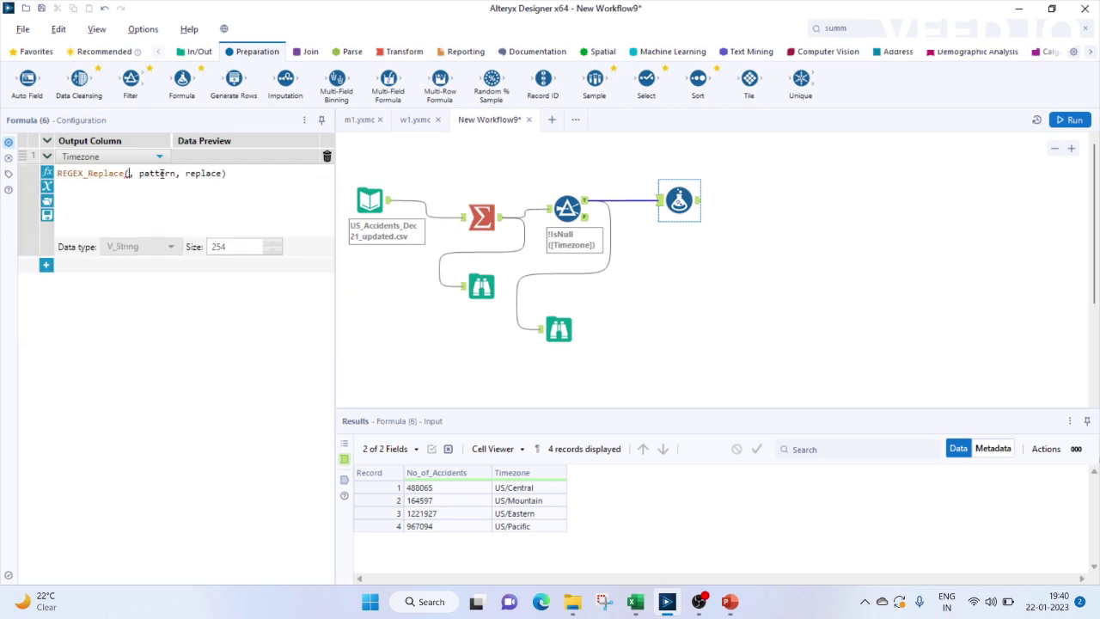
type("tim")
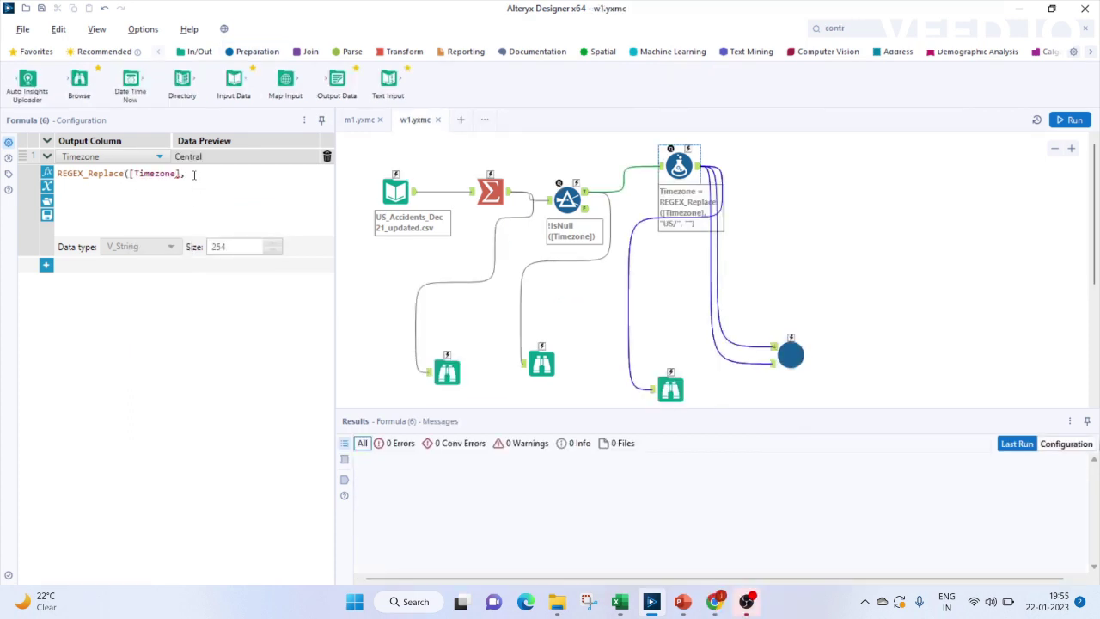
type("\"US")
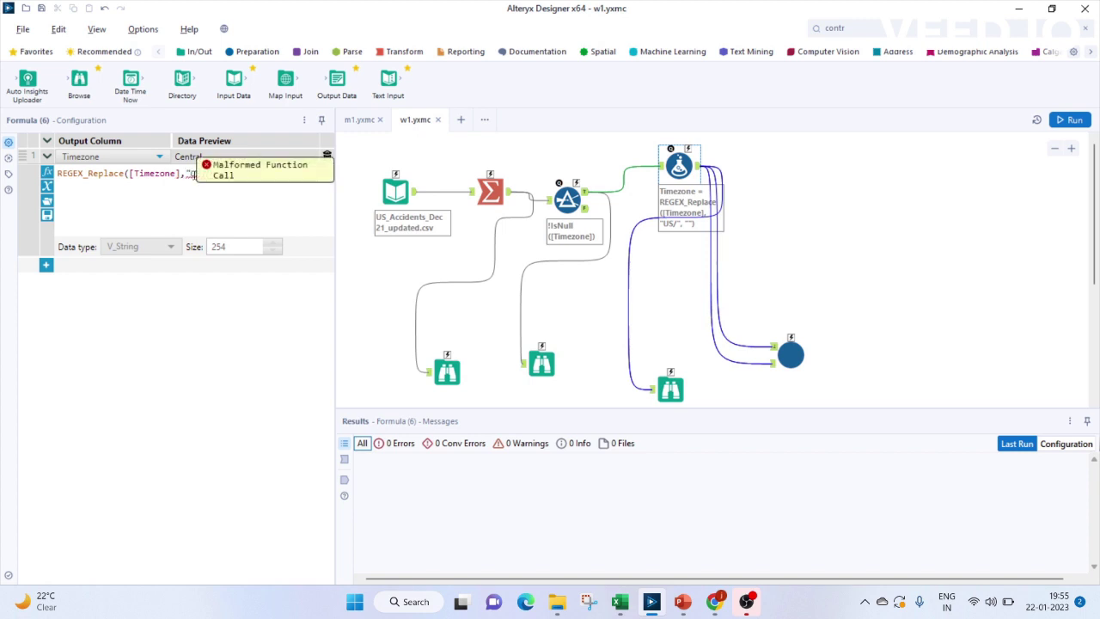
type("/\",")
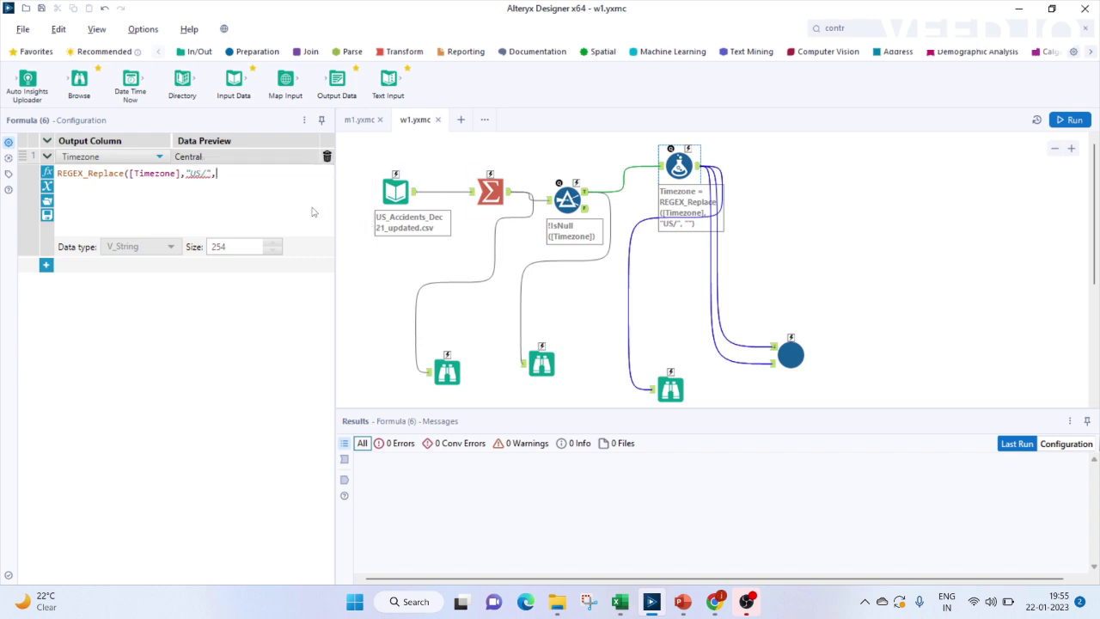
type("\"\")")
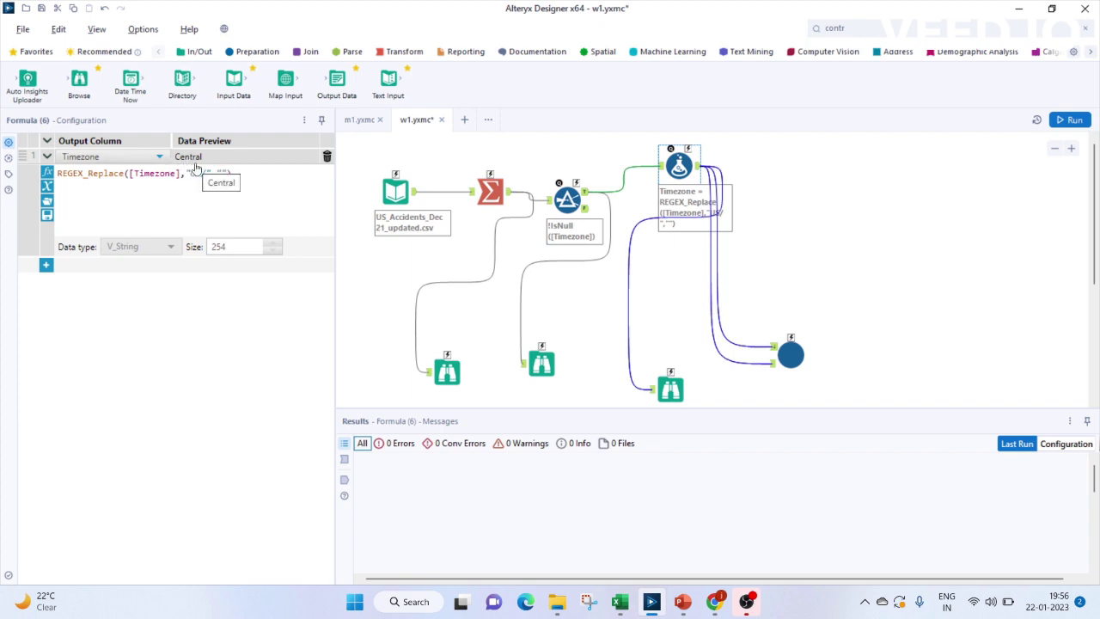
Step: Open a new blank workflow and place a Macro Input on the canvas
left_click(465, 121)
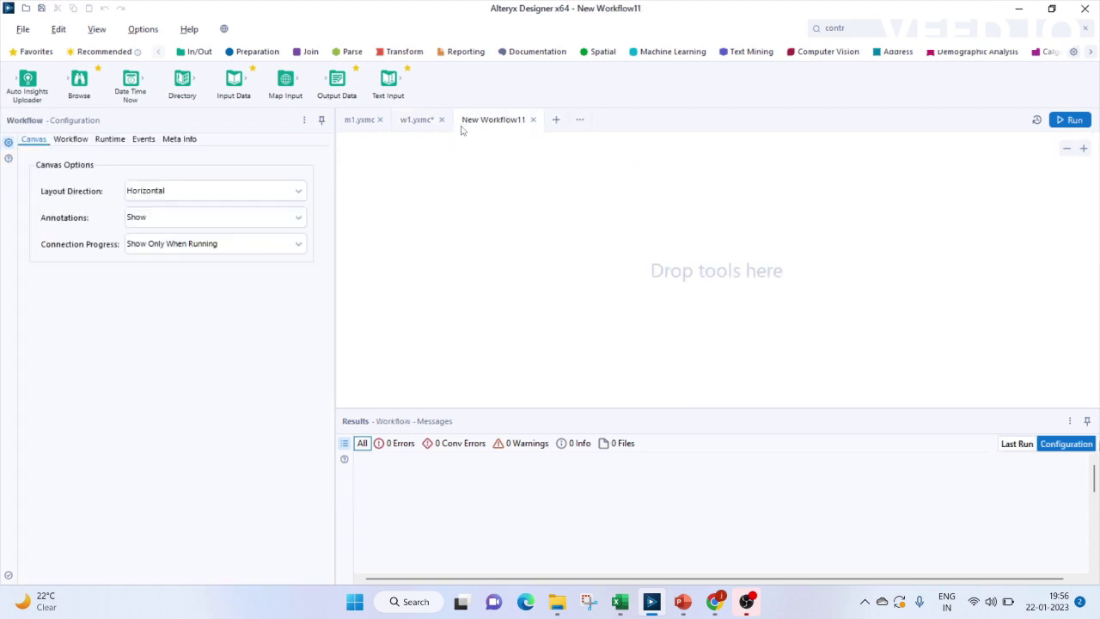
left_click(863, 27)
key("BackSpace")
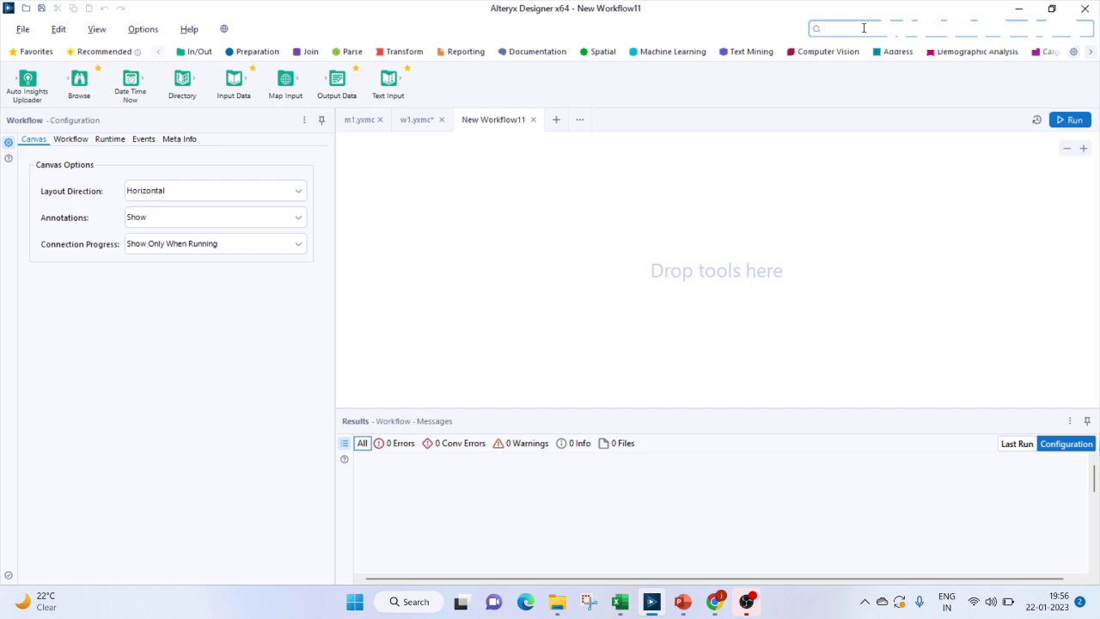
type("ma")
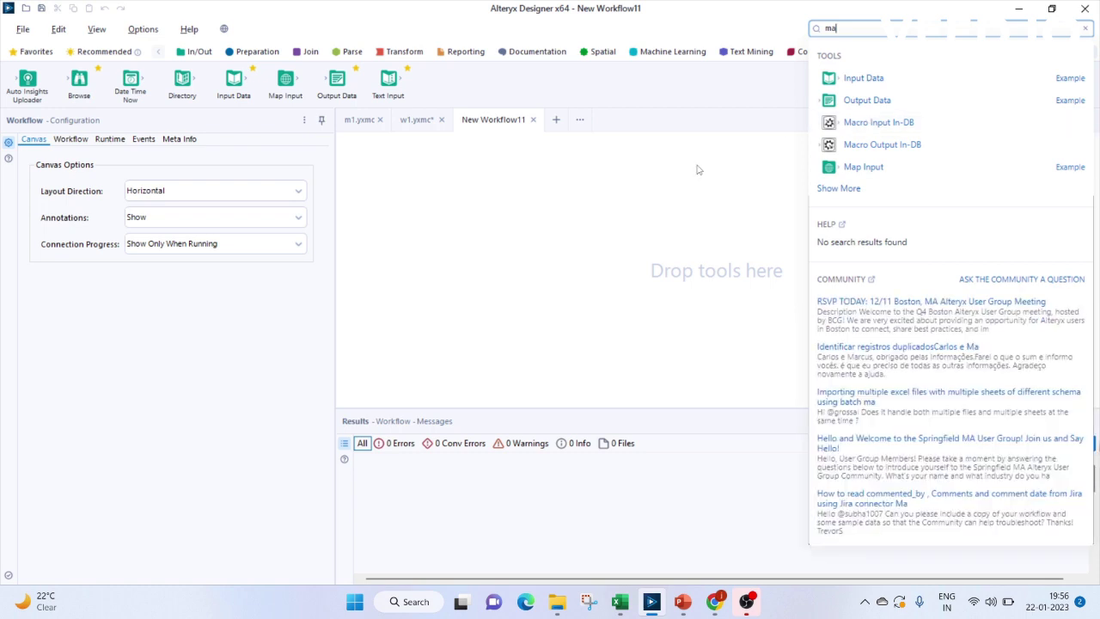
type("c")
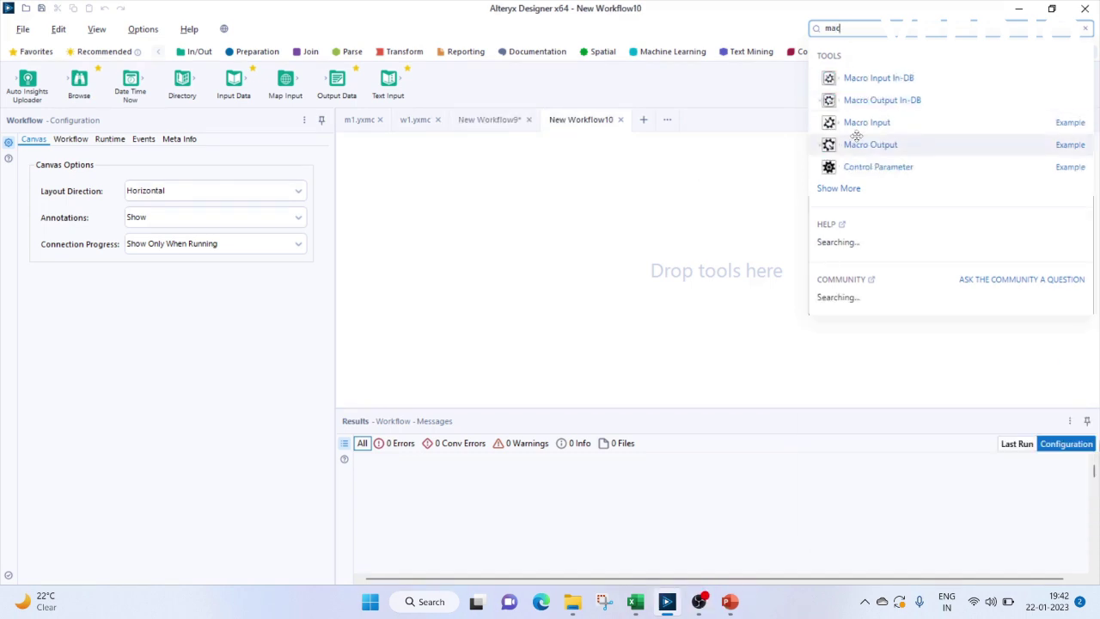
left_click_drag(859, 122, 379, 251)
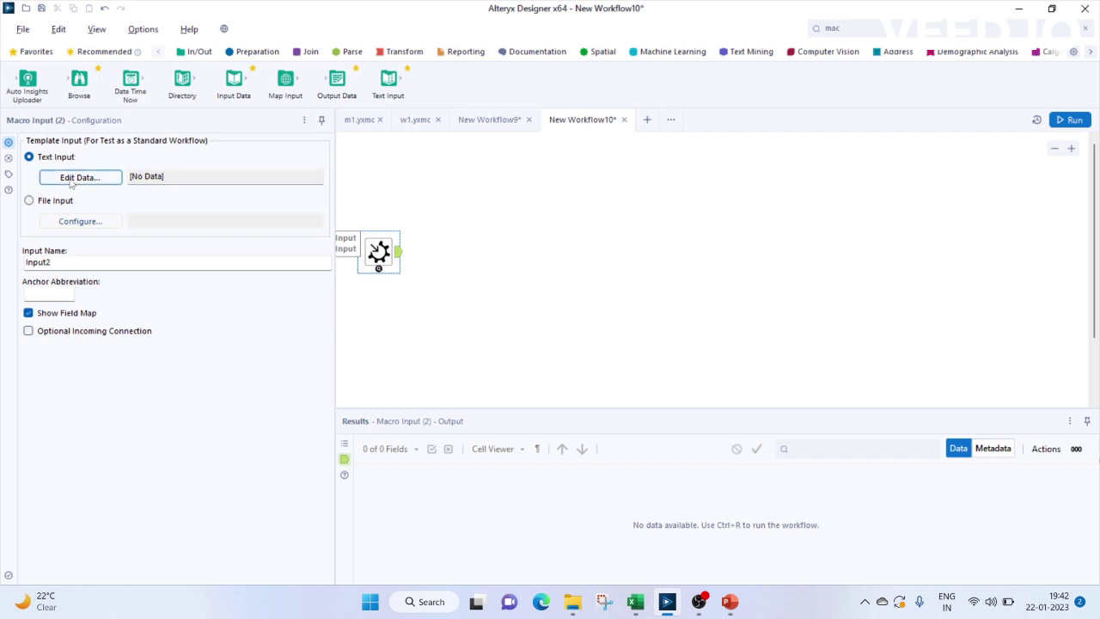
Step: Give the Macro Input a one-row Zone template holding Eastern and attach a Filter
left_click(71, 185)
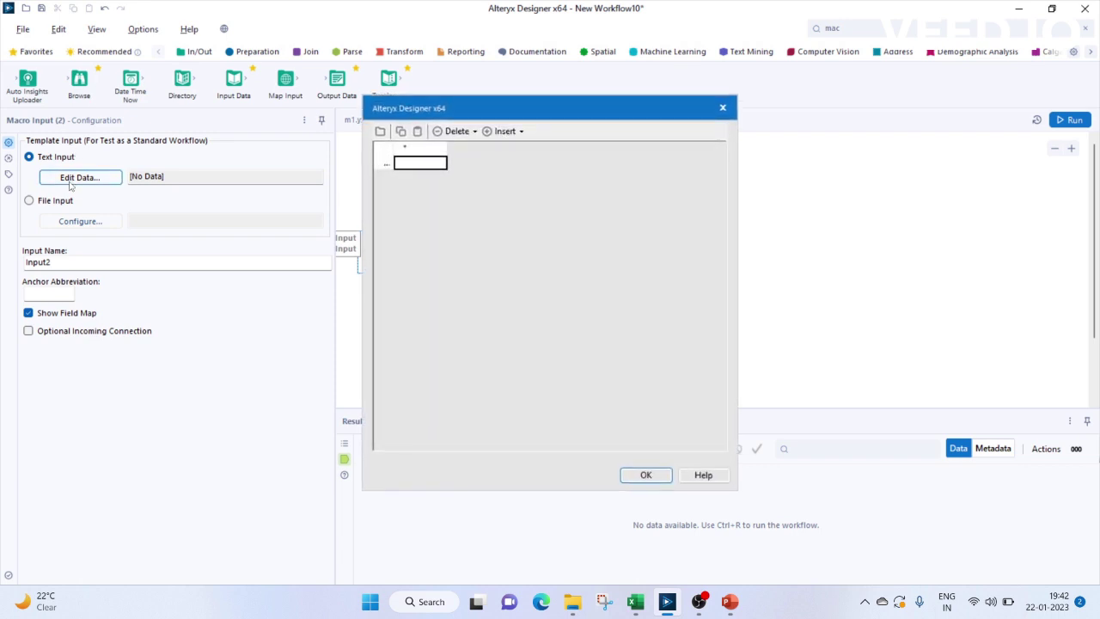
left_click(416, 153)
type("Zone")
key("Return")
type("Eastern")
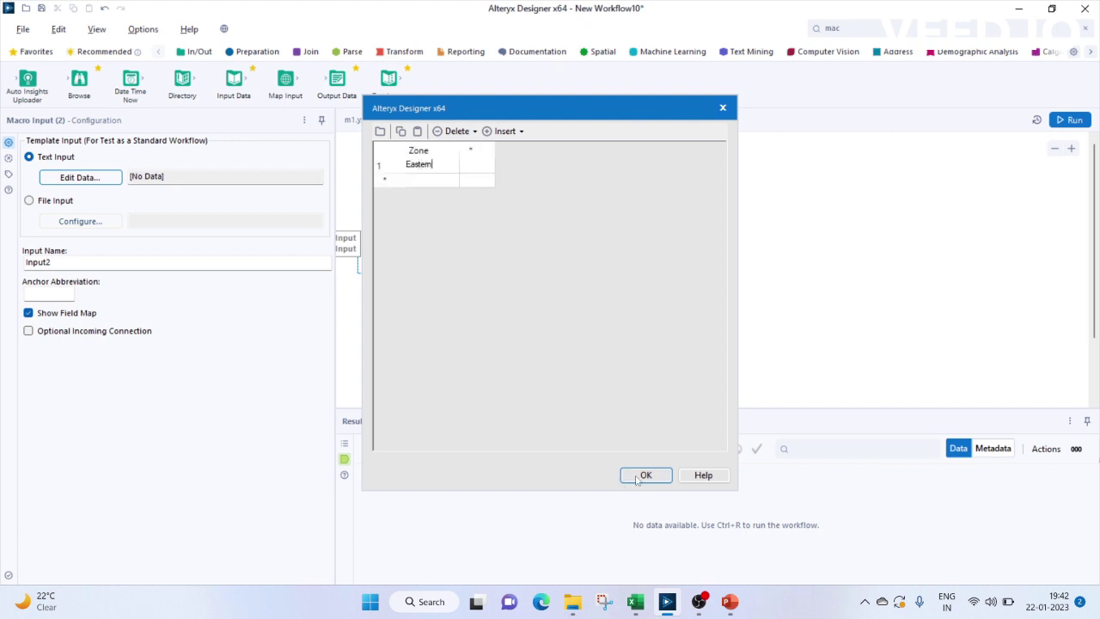
left_click(638, 475)
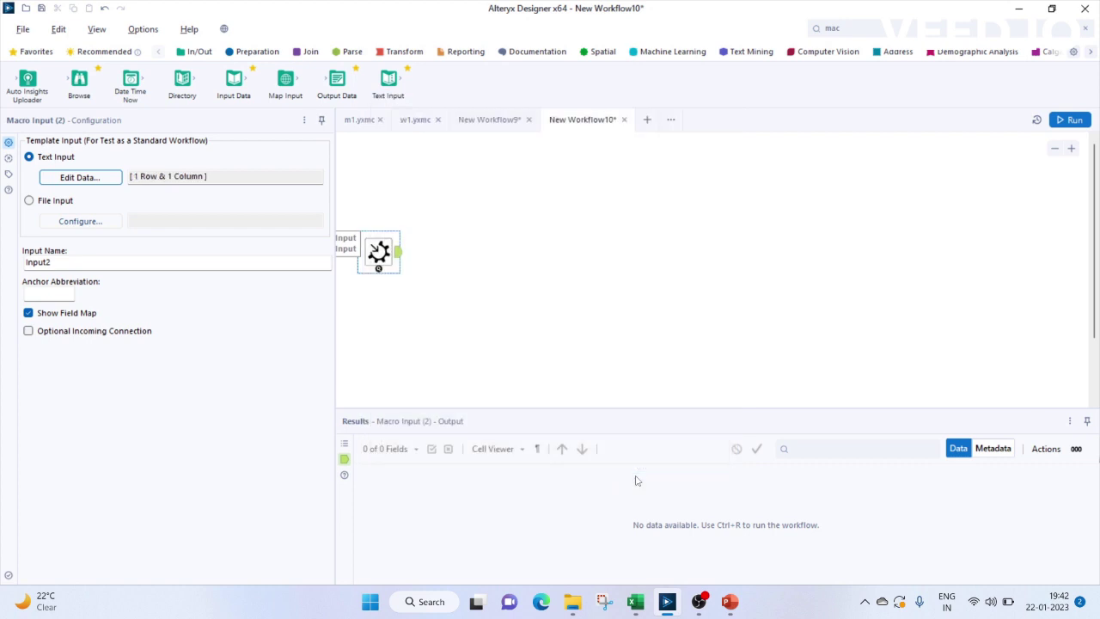
left_click(253, 51)
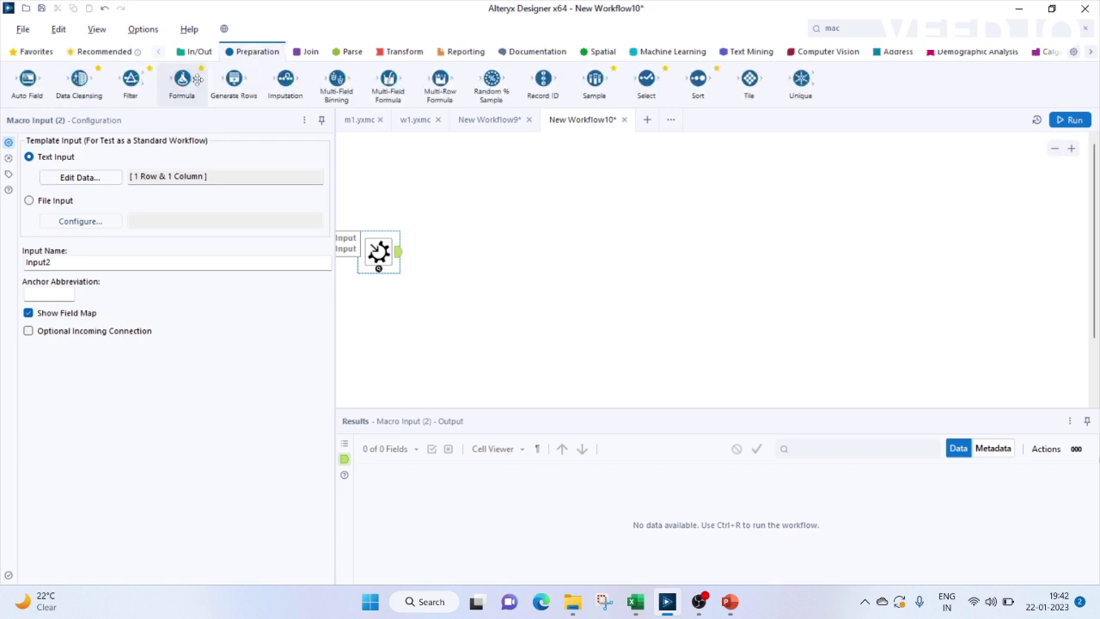
left_click_drag(137, 78, 472, 257)
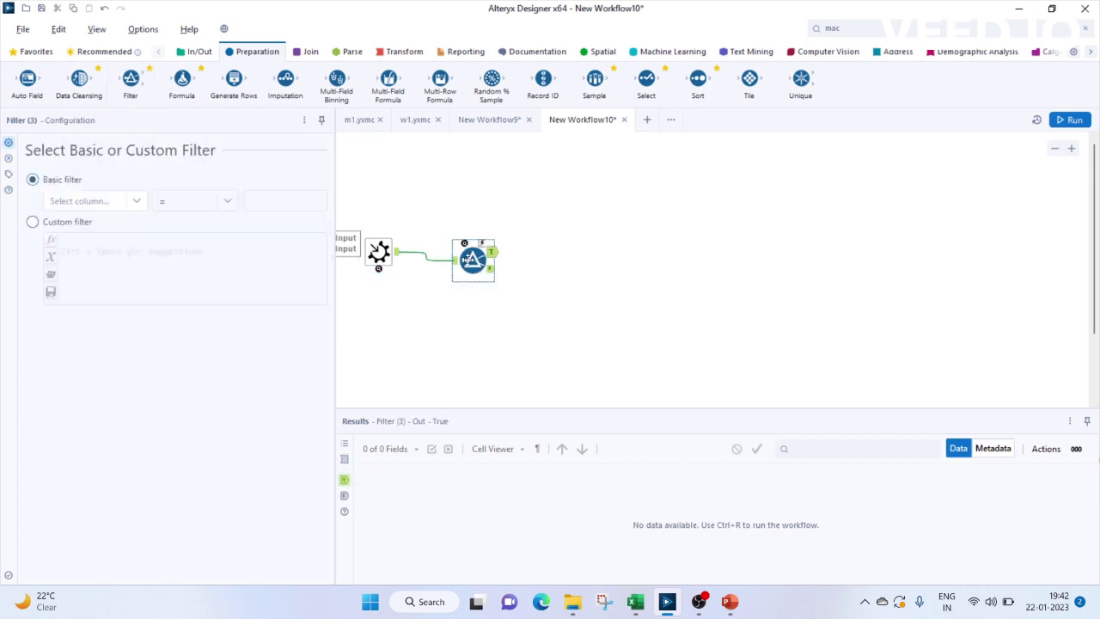
Step: Set the Filter to the custom expression [Zone]="Eastern"
left_click(52, 225)
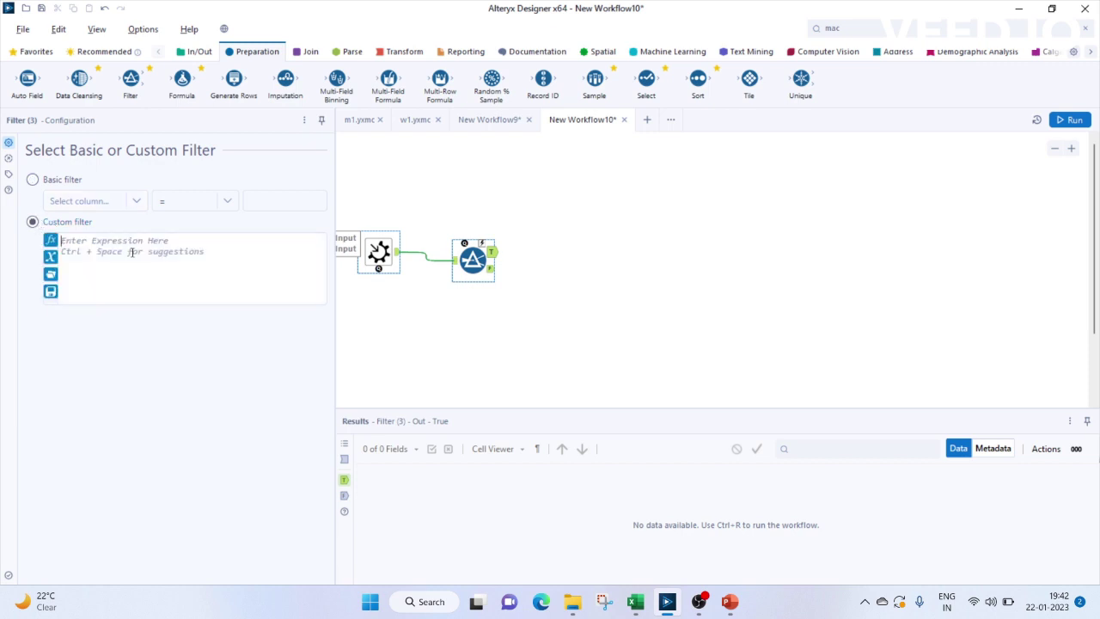
left_click(131, 252)
type("[Zone]=\"Eastern")
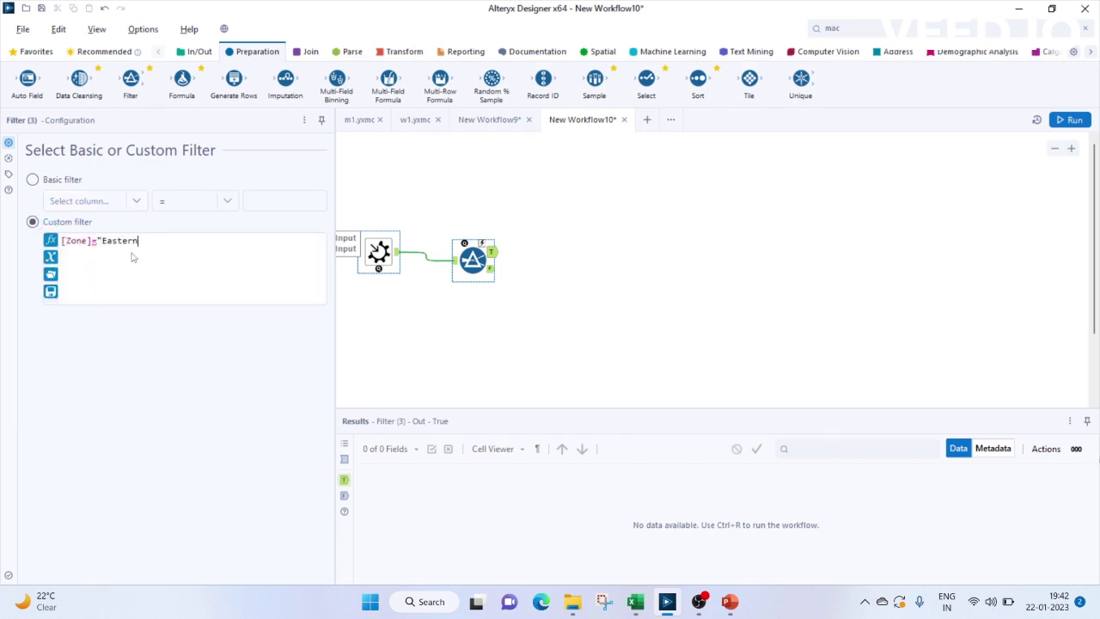
type("\"")
Step: Add an Output Data tool after the Filter that saves Accident_Eastern.csv
left_click(201, 54)
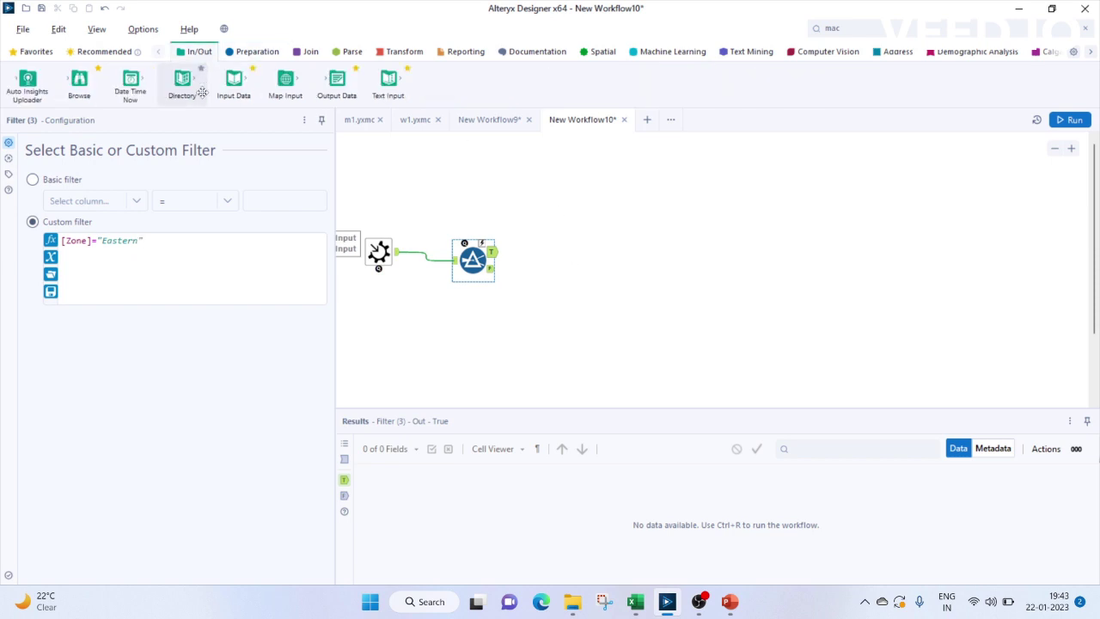
left_click_drag(337, 86, 569, 265)
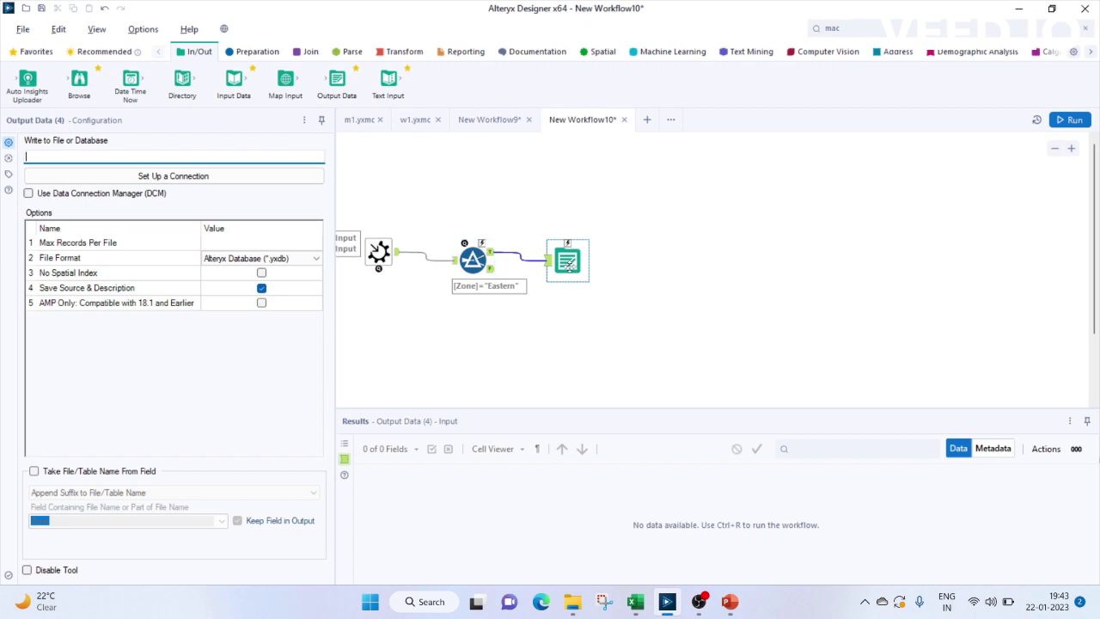
left_click(183, 180)
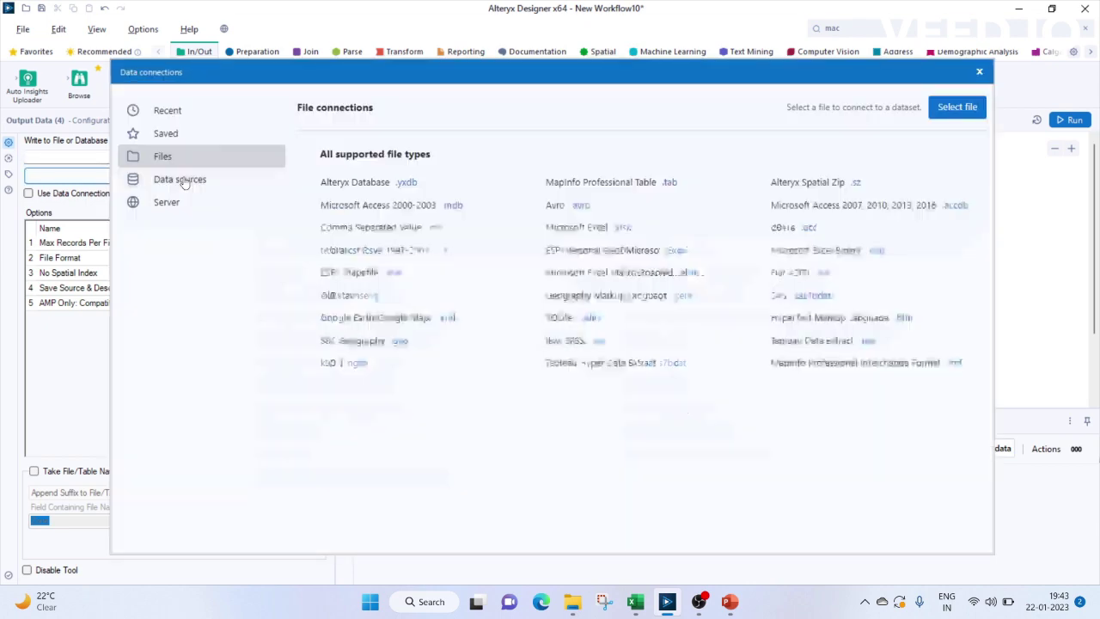
left_click(936, 114)
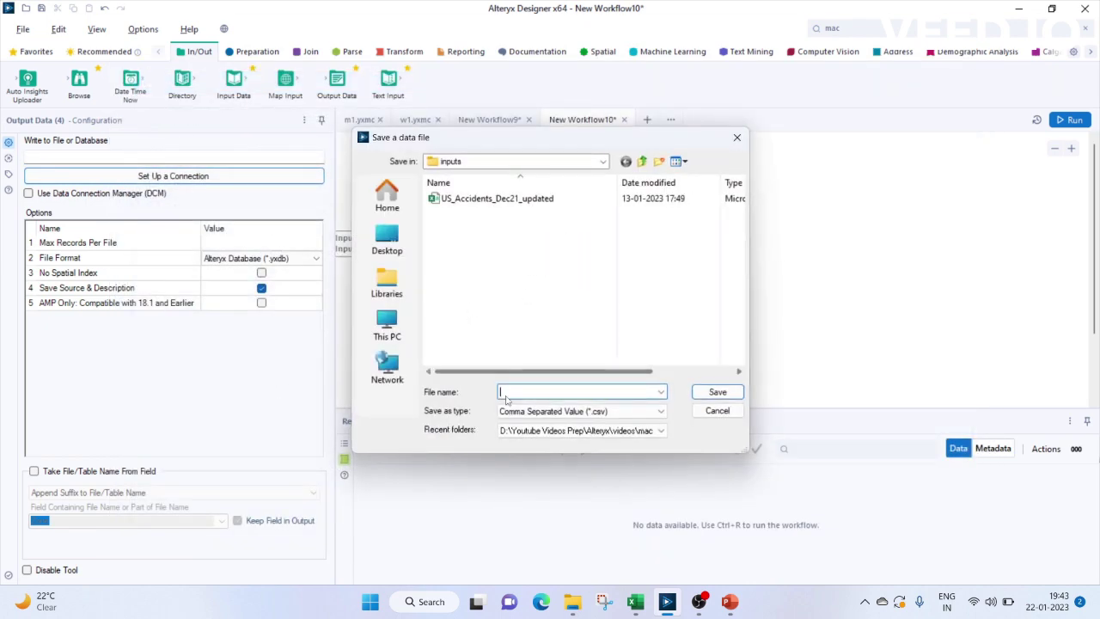
type("Accident_Eastern")
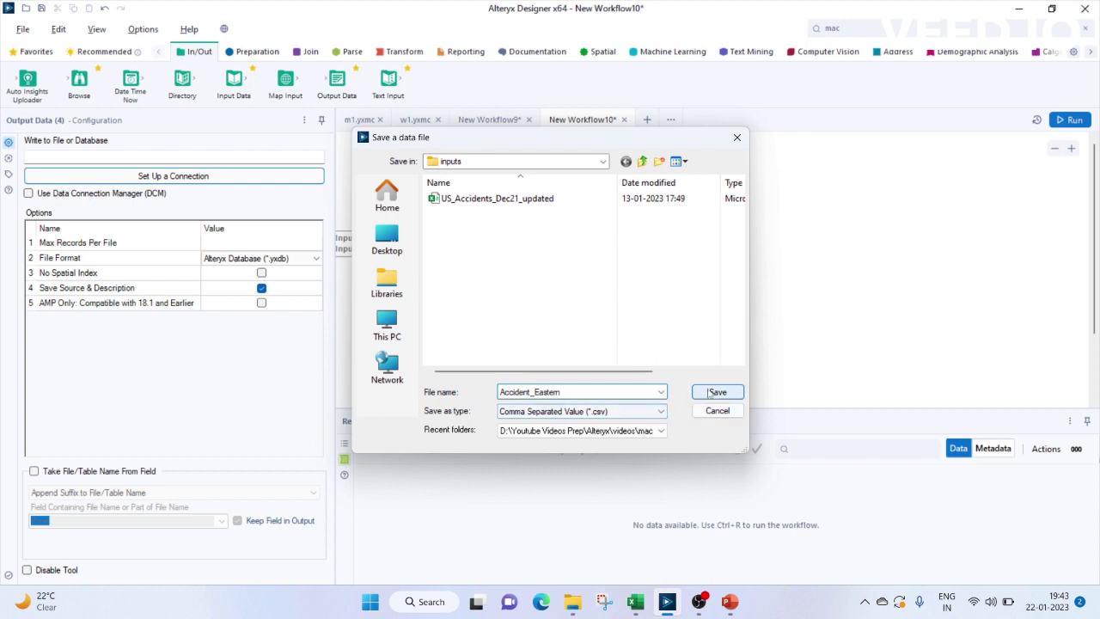
left_click(717, 393)
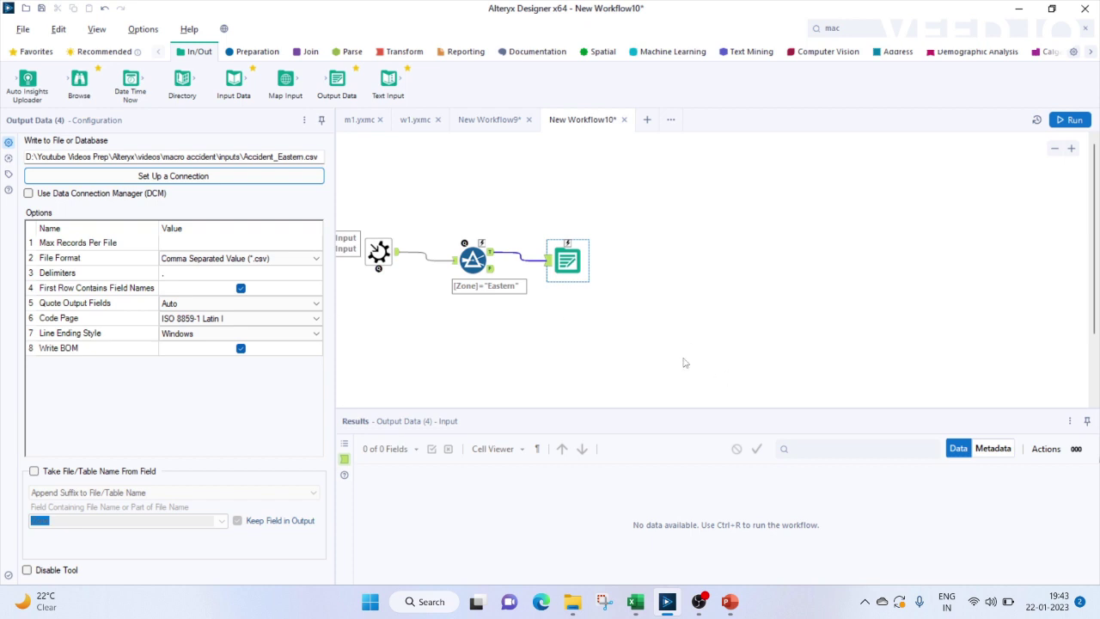
left_click_drag(379, 251, 361, 322)
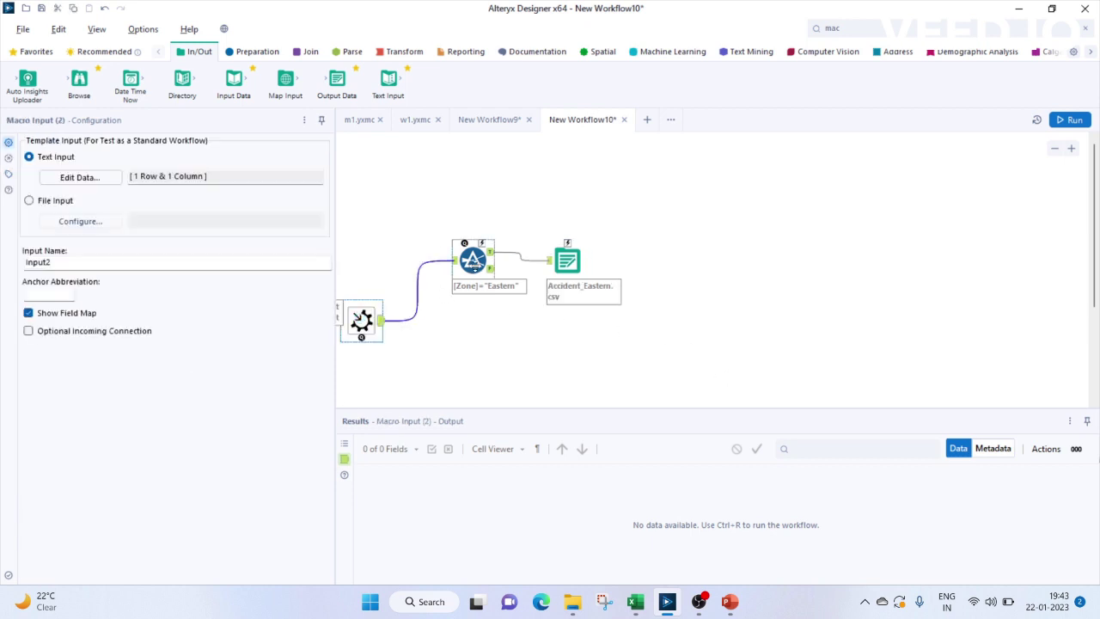
Step: Rearrange the tools and connect a Control Parameter to the Filter through an Action
left_click_drag(473, 260, 481, 336)
left_click_drag(567, 260, 660, 341)
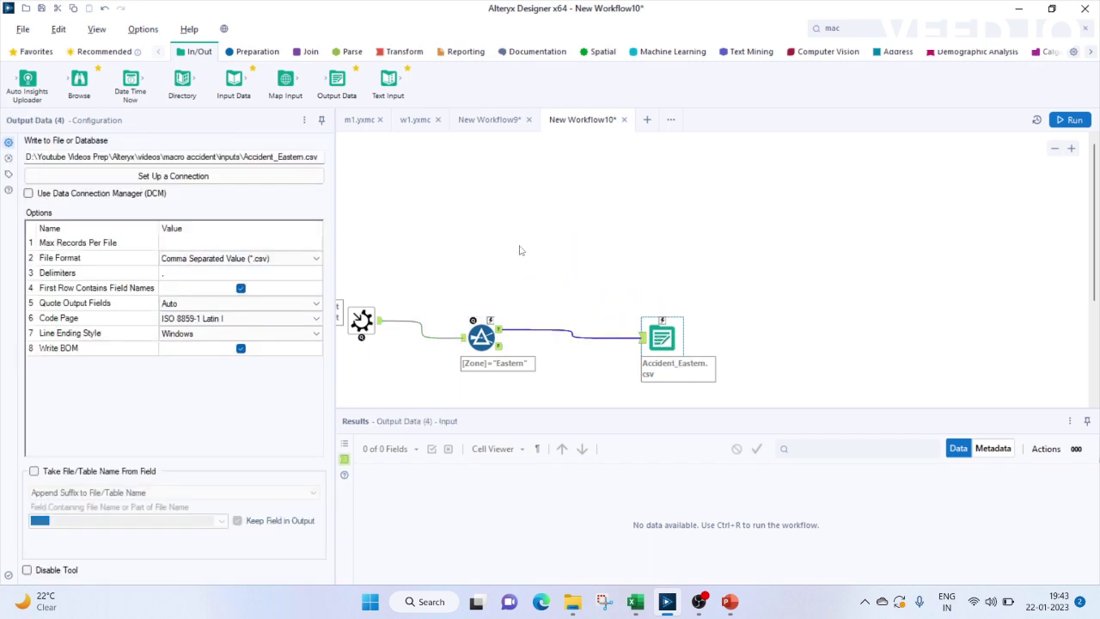
left_click(855, 31)
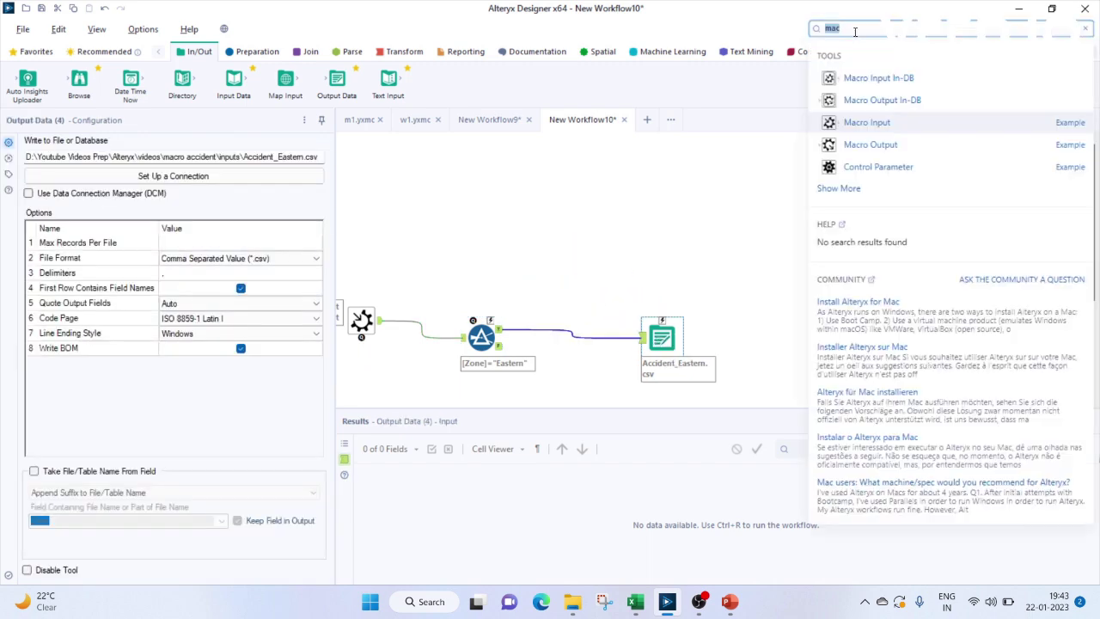
type("contr")
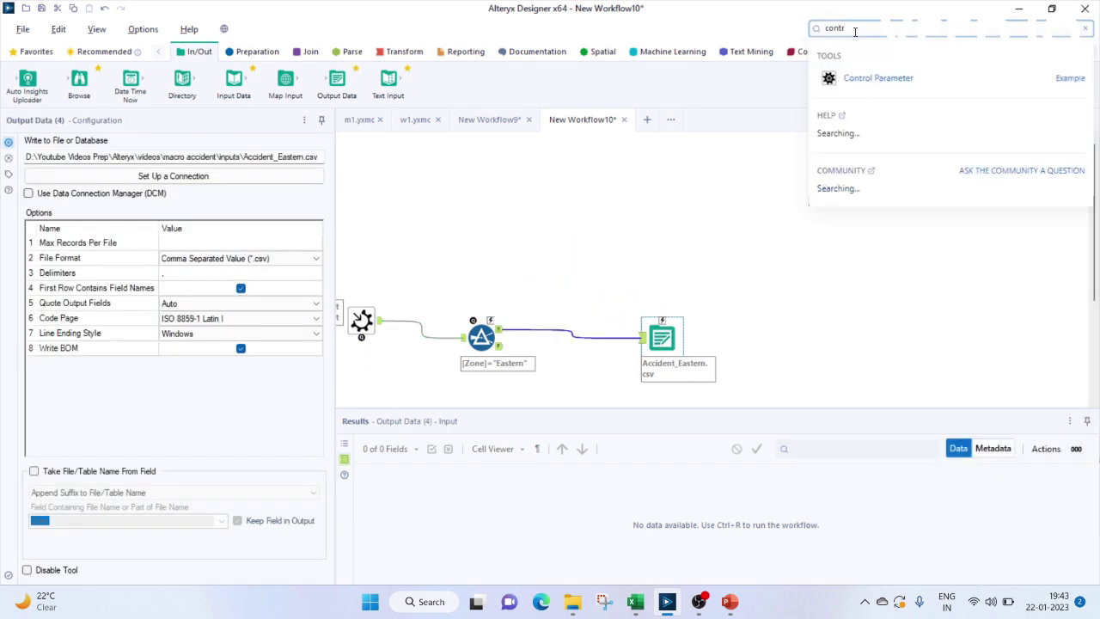
left_click_drag(851, 77, 473, 157)
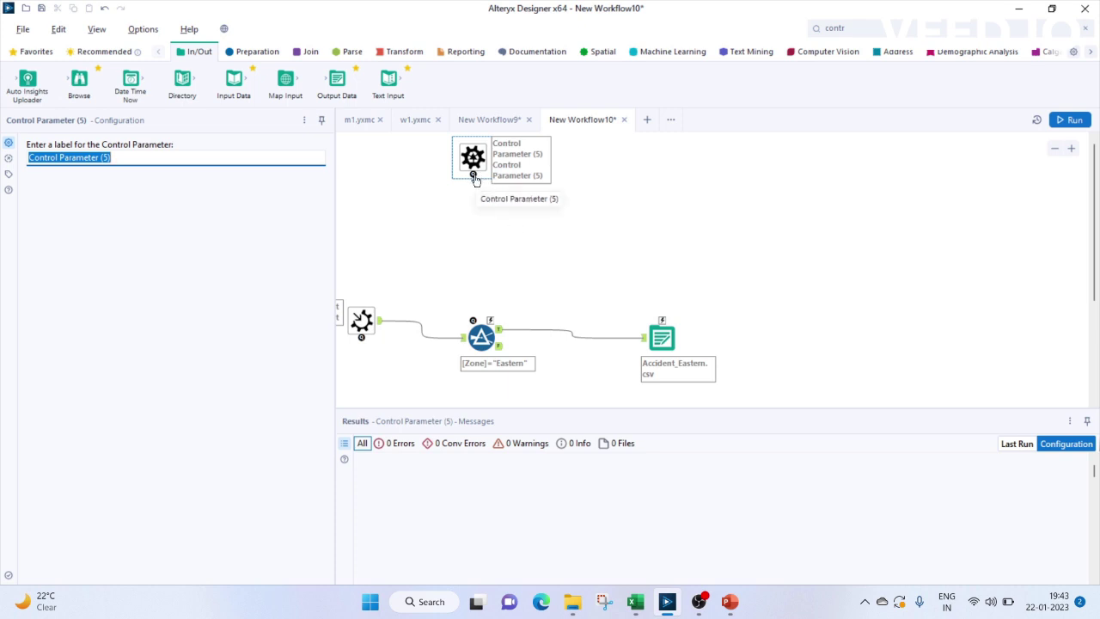
left_click_drag(473, 176, 490, 318)
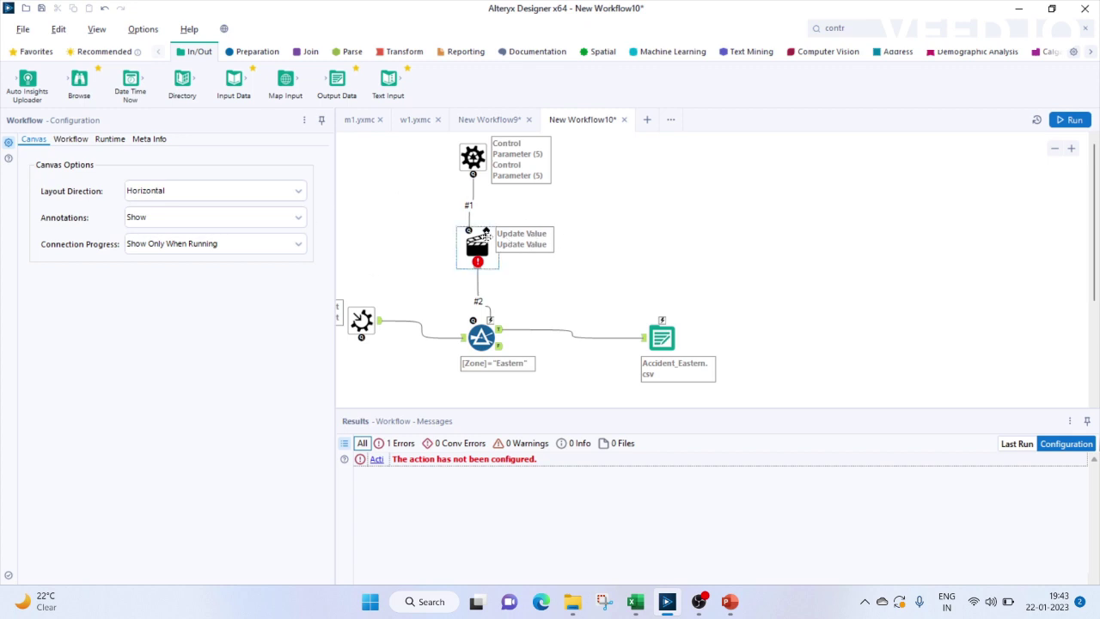
Step: Set the Action to update the Filter expression, replacing only the string Eastern
left_click(485, 237)
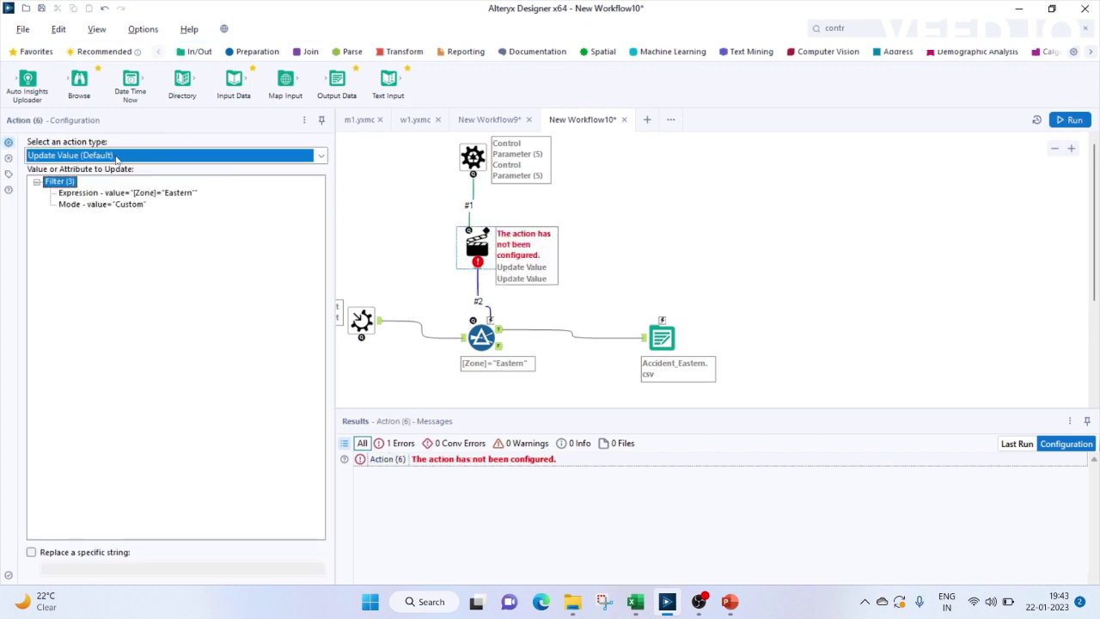
left_click(117, 156)
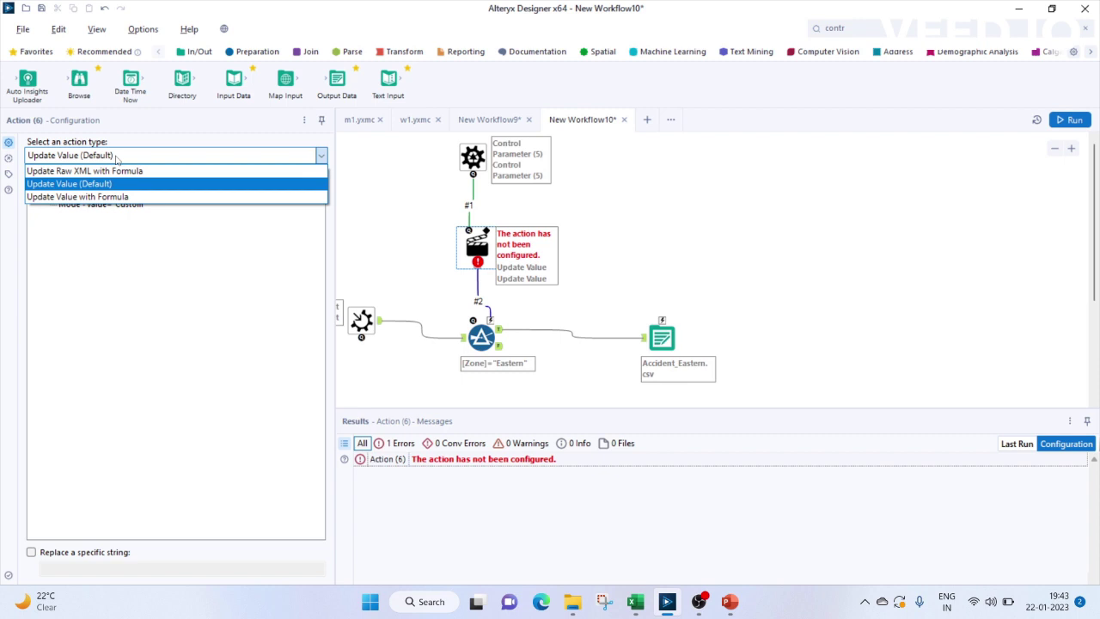
left_click(116, 155)
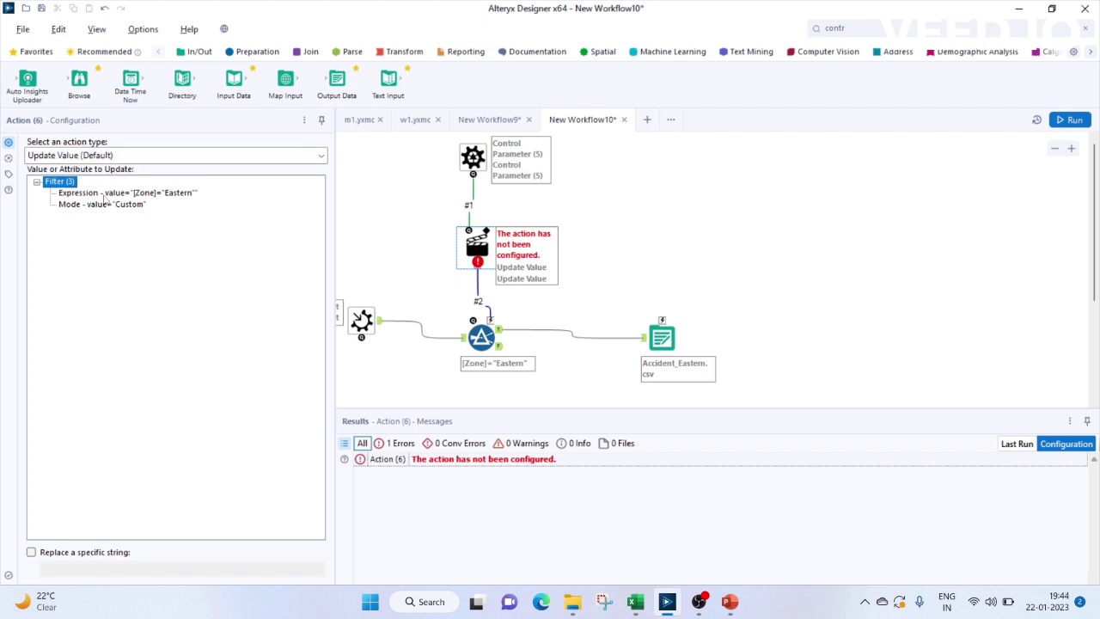
left_click(120, 192)
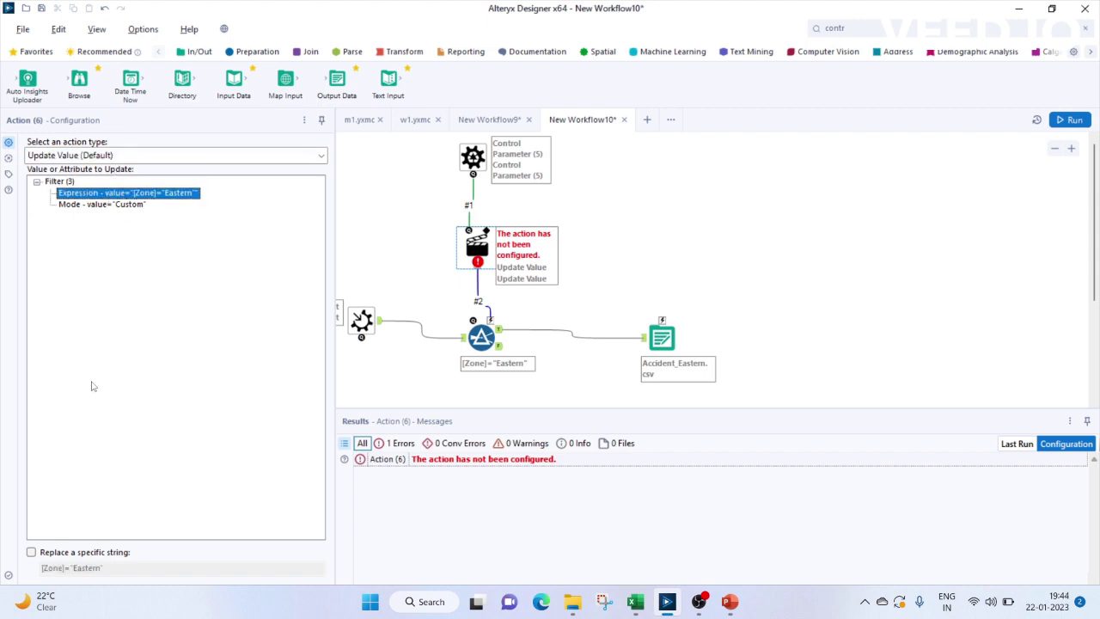
left_click(31, 552)
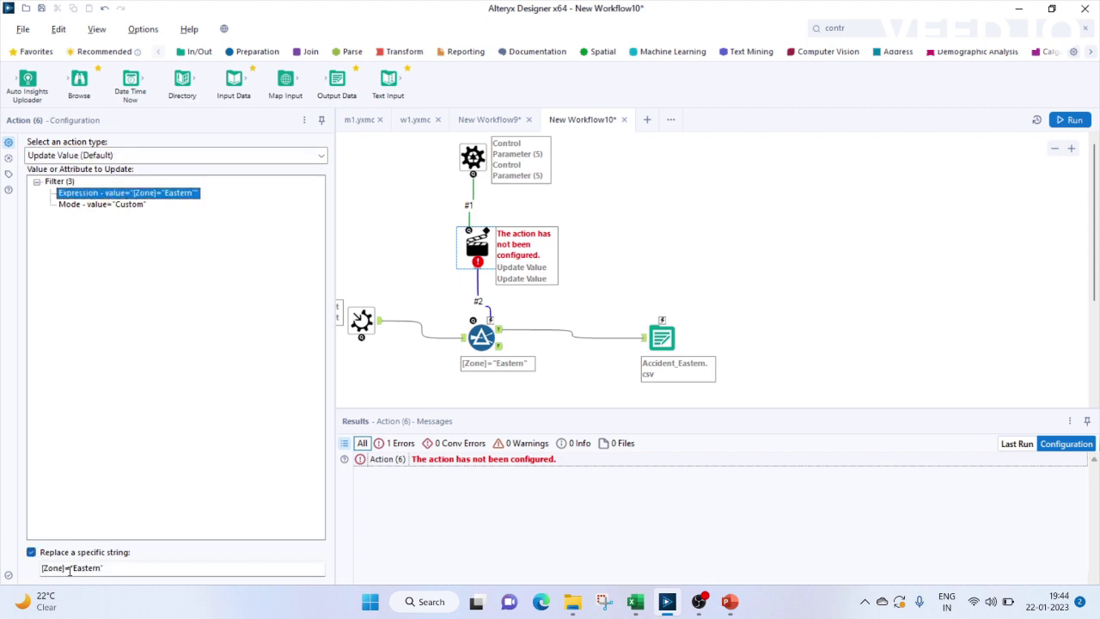
left_click(73, 569)
key("BackSpace")
key("BackSpace")
key("BackSpace")
key("BackSpace")
key("BackSpace")
key("BackSpace")
key("BackSpace")
key("BackSpace")
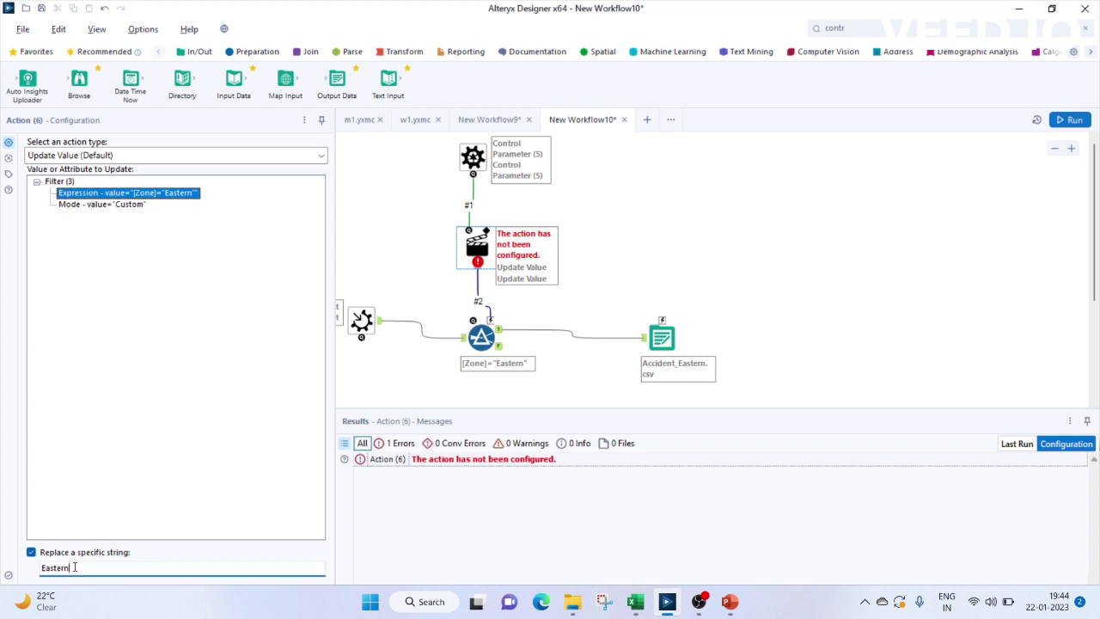
left_click(620, 257)
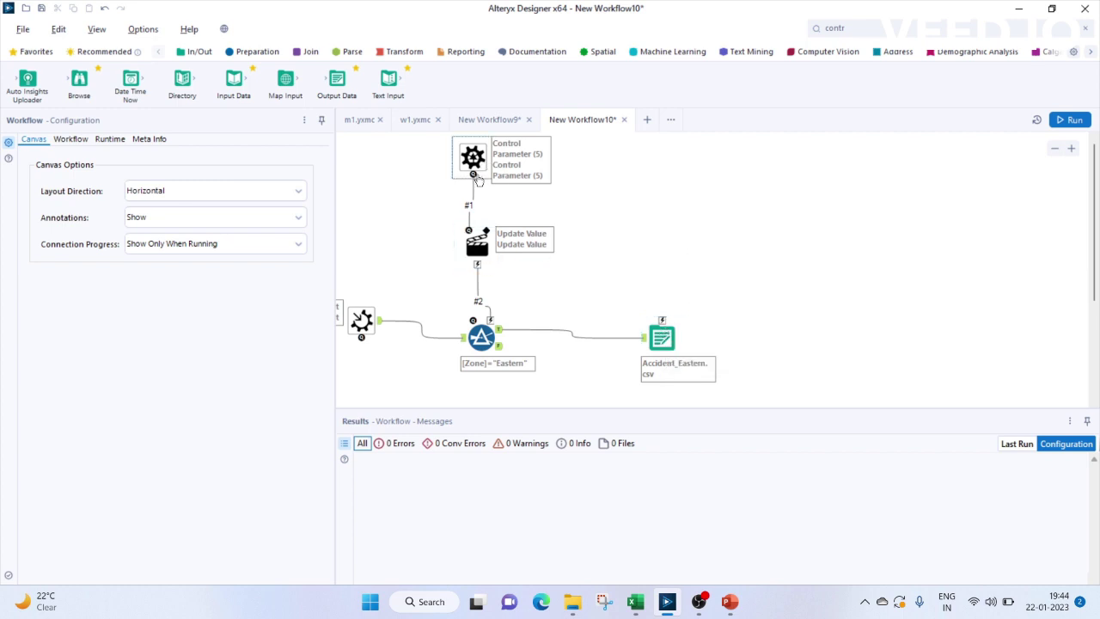
Step: Link the Control Parameter to a new Action that replaces only 'Eastern' in the Output Data file path
left_click_drag(472, 175, 662, 320)
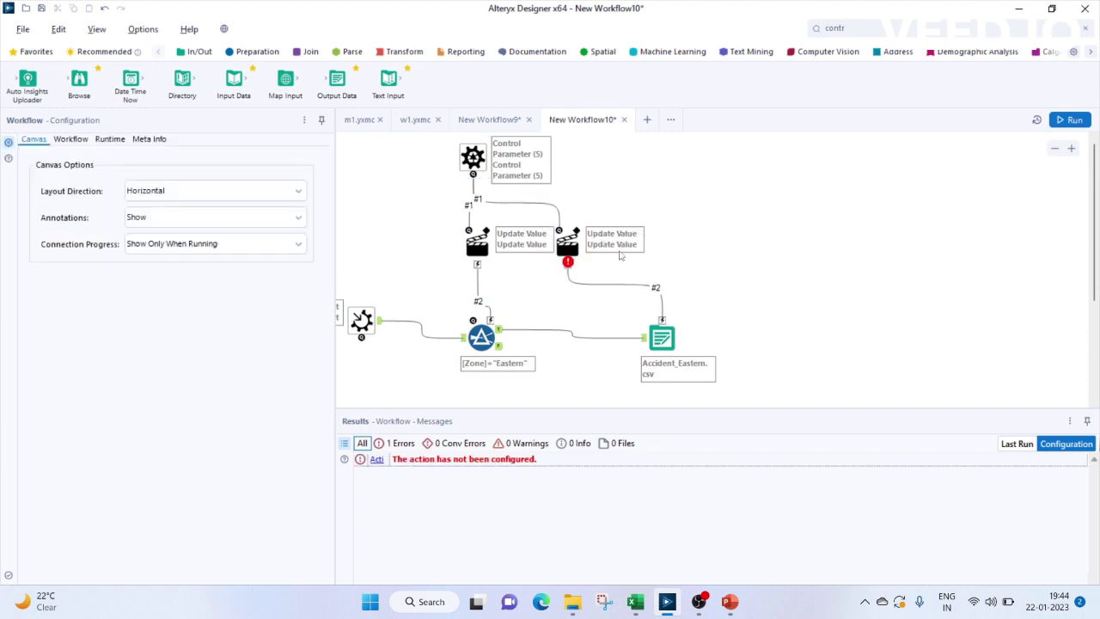
left_click(569, 245)
left_click(86, 193)
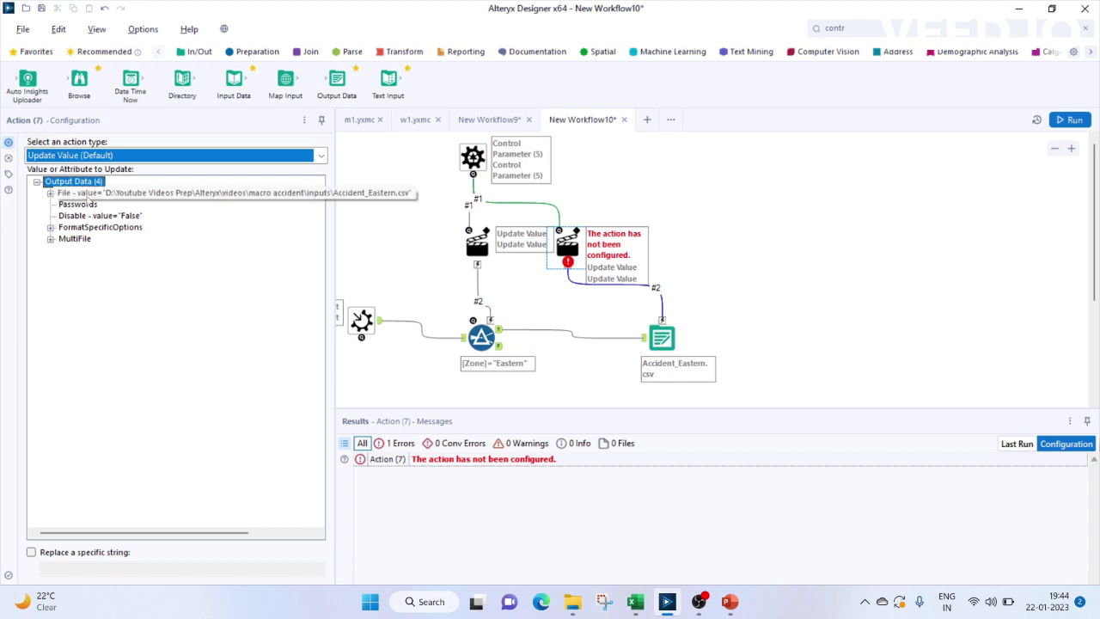
left_click(31, 552)
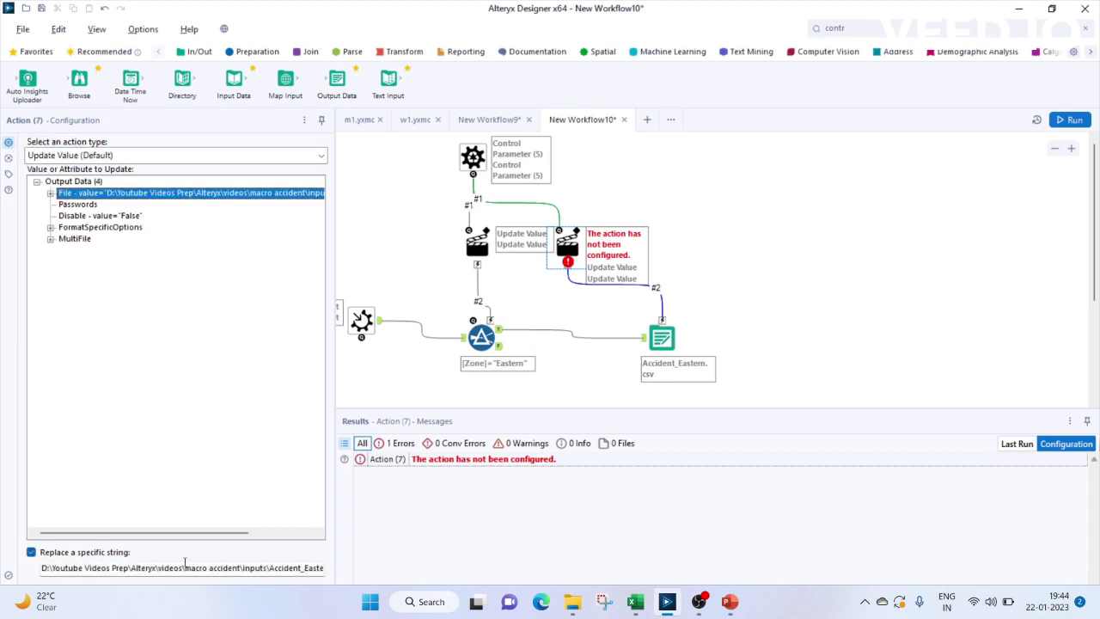
left_click(304, 568)
key("BackSpace")
key("BackSpace")
key("BackSpace")
key("BackSpace")
key("BackSpace")
key("BackSpace")
key("BackSpace")
key("BackSpace")
key("BackSpace")
key("BackSpace")
key("BackSpace")
key("BackSpace")
key("BackSpace")
key("BackSpace")
key("BackSpace")
key("BackSpace")
key("BackSpace")
key("BackSpace")
key("BackSpace")
key("BackSpace")
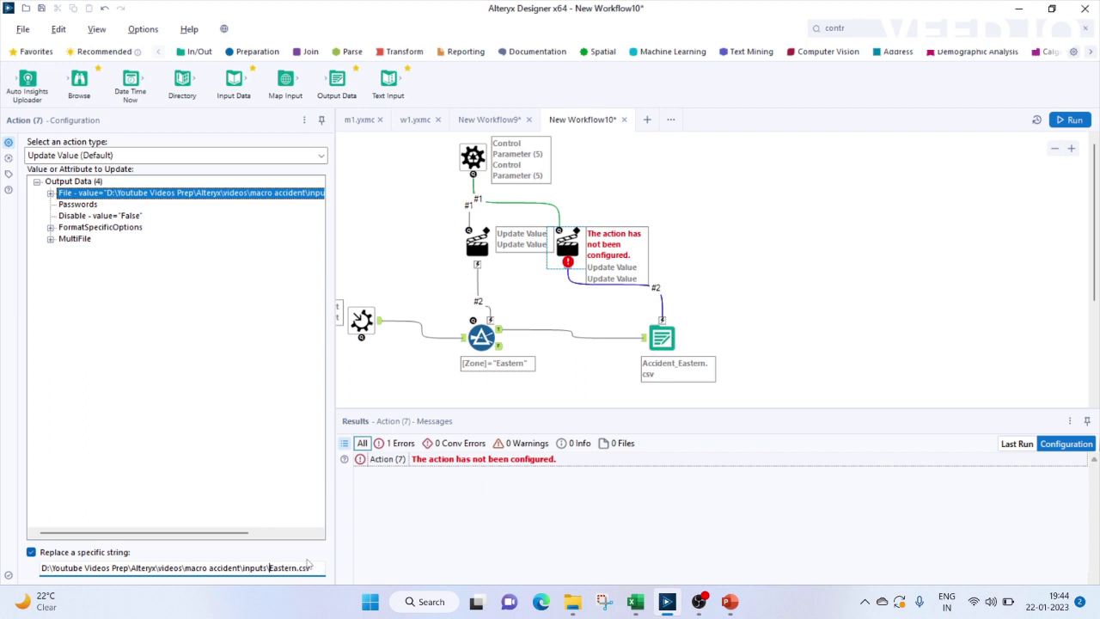
key("BackSpace")
key("BackSpace")
key("BackSpace")
key("BackSpace")
key("BackSpace")
key("BackSpace")
key("BackSpace")
key("BackSpace")
key("BackSpace")
key("BackSpace")
key("BackSpace")
key("BackSpace")
key("BackSpace")
key("BackSpace")
key("BackSpace")
key("BackSpace")
key("BackSpace")
key("BackSpace")
key("BackSpace")
key("BackSpace")
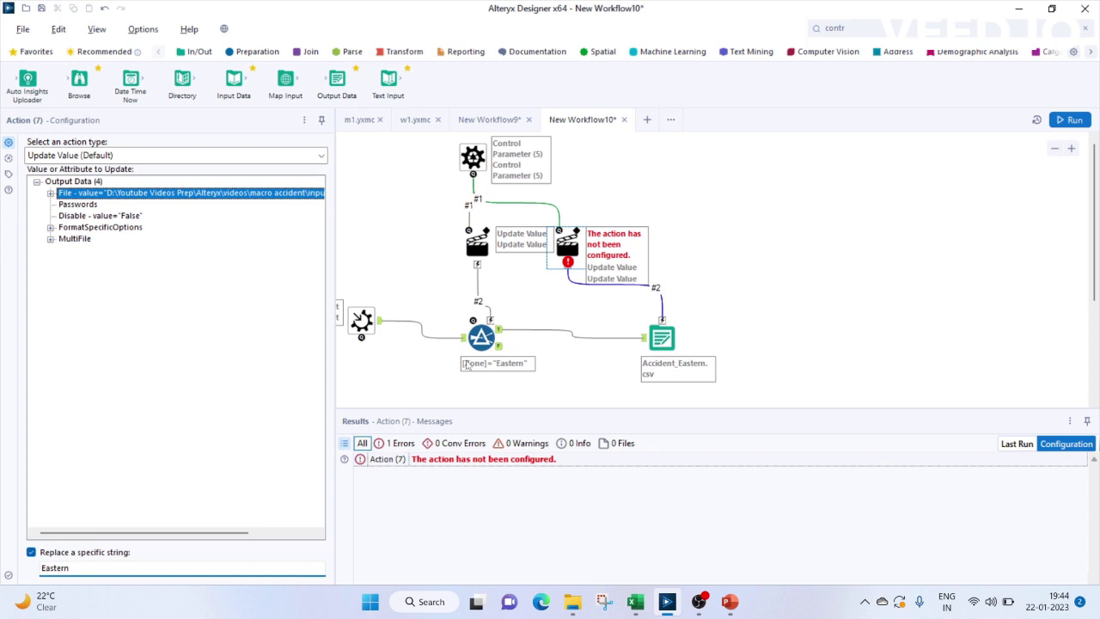
left_click(784, 303)
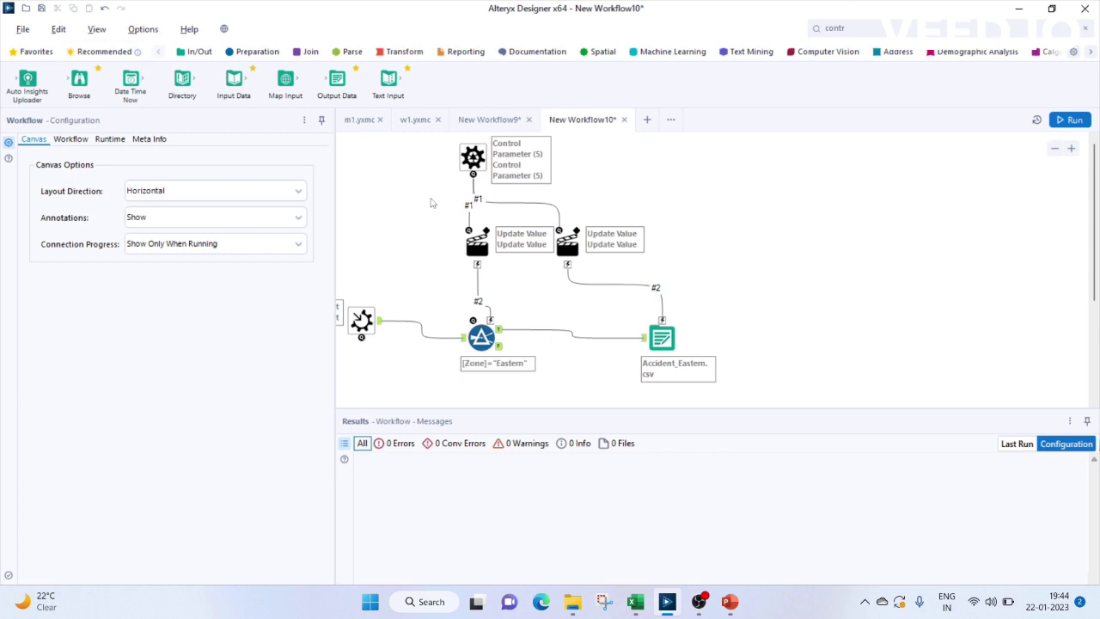
Step: In New Workflow9, insert the w1 macro and place it right of the timezone cleanup tools
left_click(486, 121)
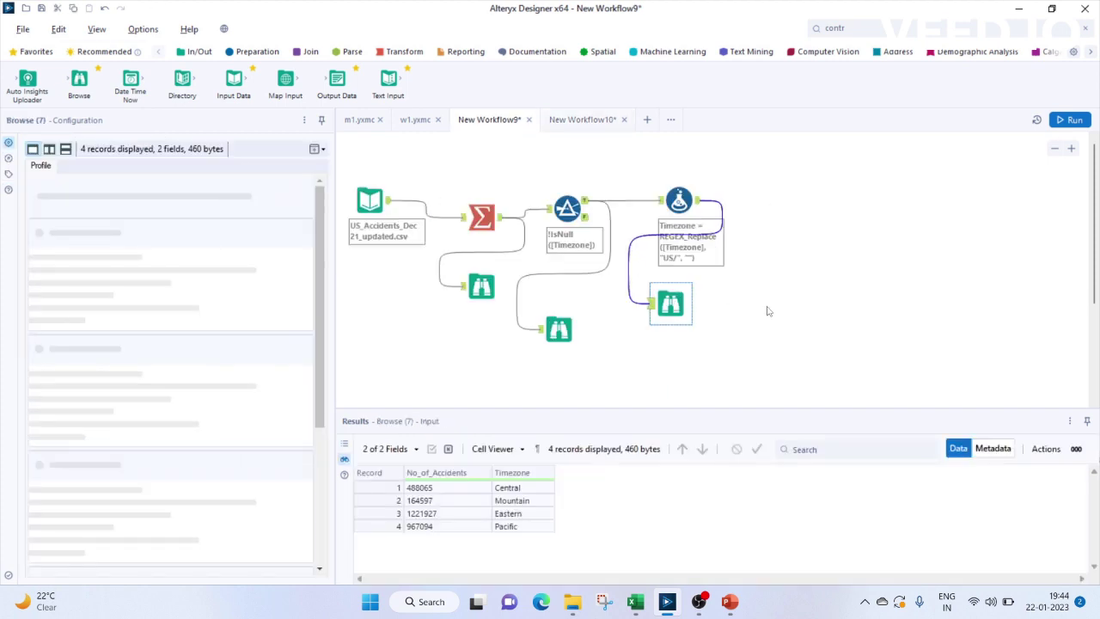
left_click(778, 279)
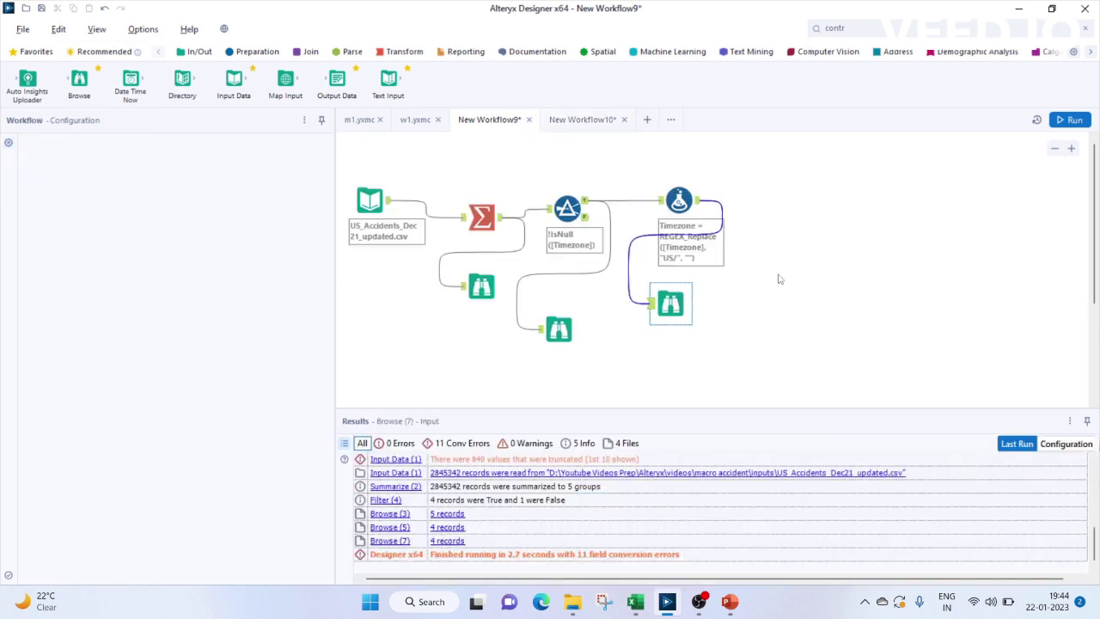
right_click(779, 277)
mouse_move(834, 313)
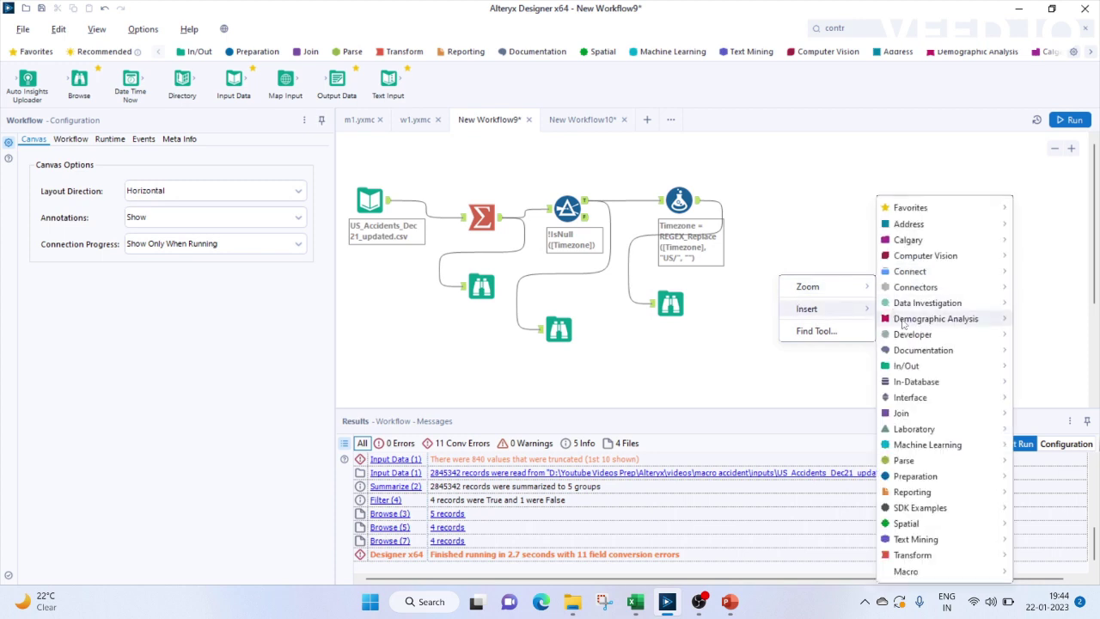
mouse_move(950, 578)
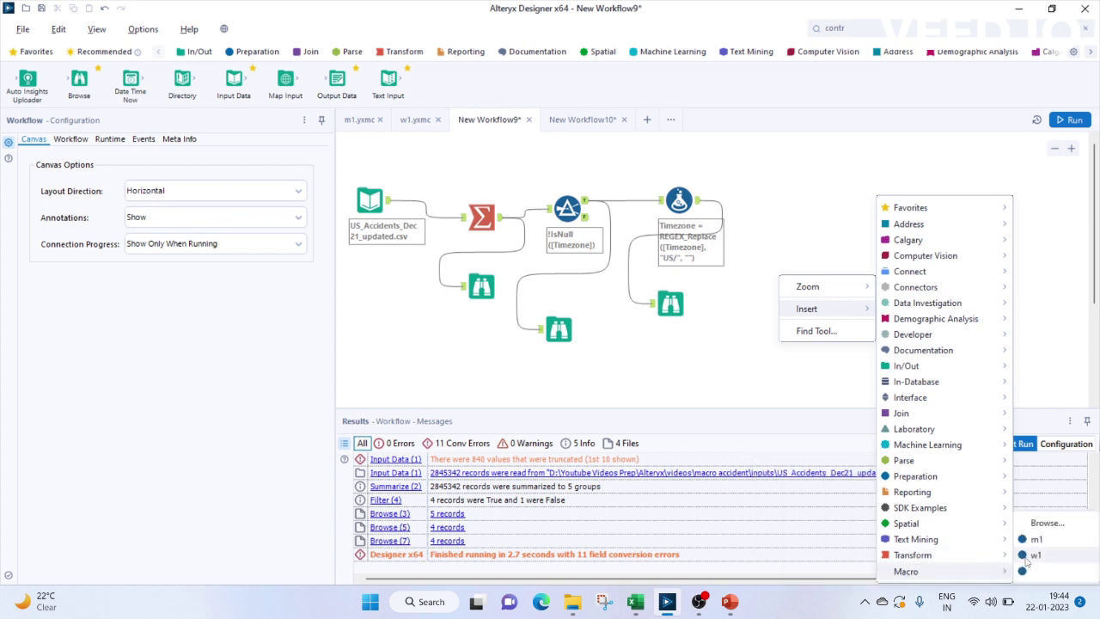
left_click(1034, 556)
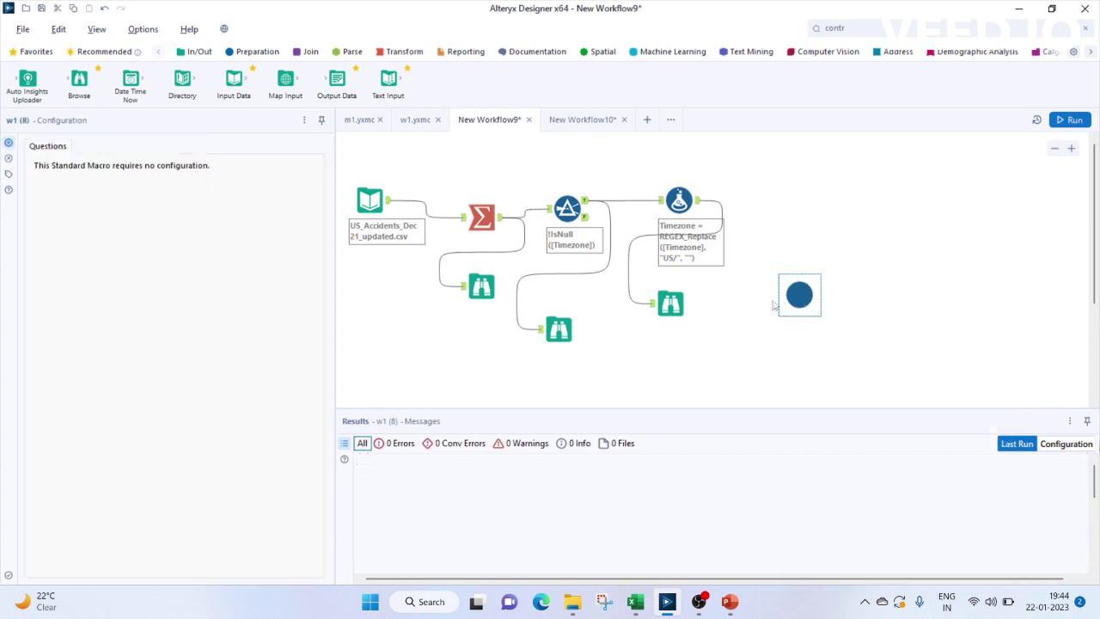
left_click_drag(812, 296, 838, 244)
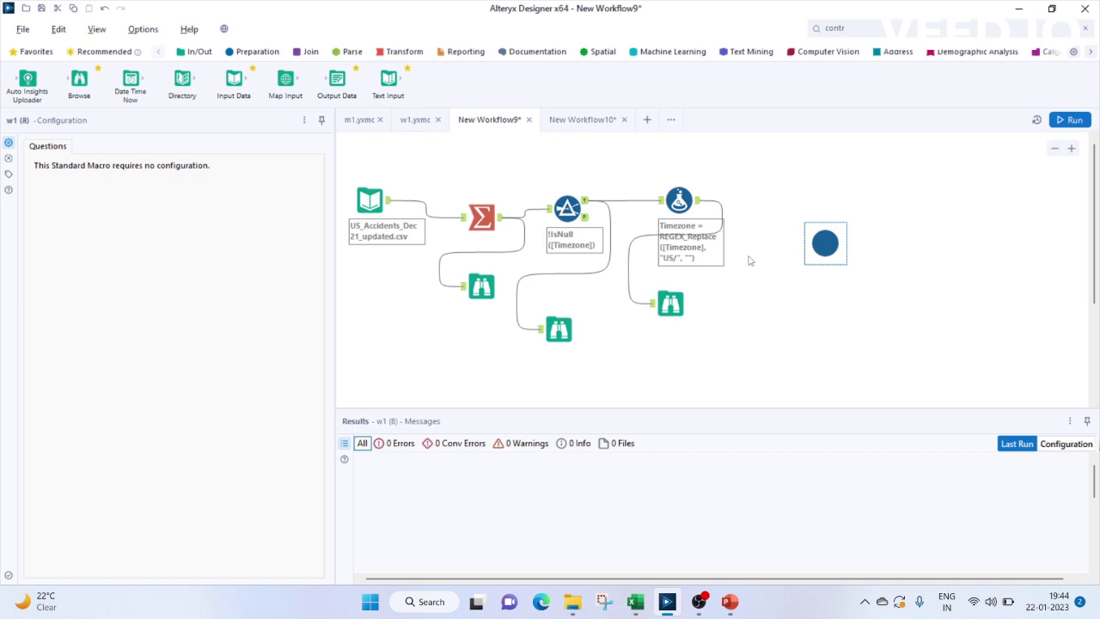
Step: Check the w1 macro's settings, then return to New Workflow10
right_click(823, 244)
left_click(798, 279)
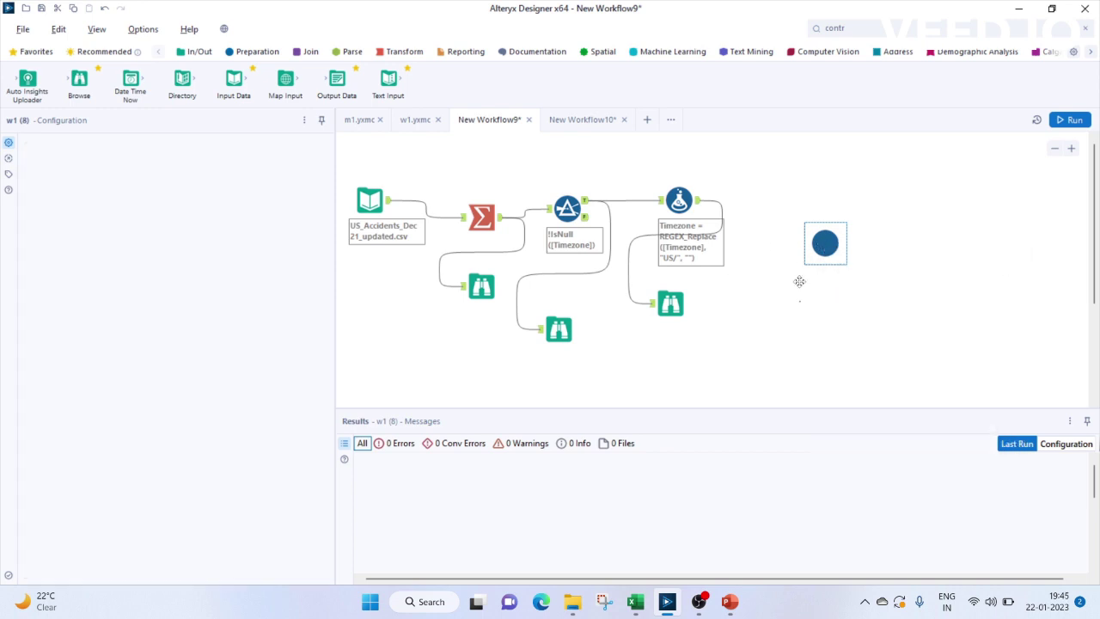
left_click(834, 246)
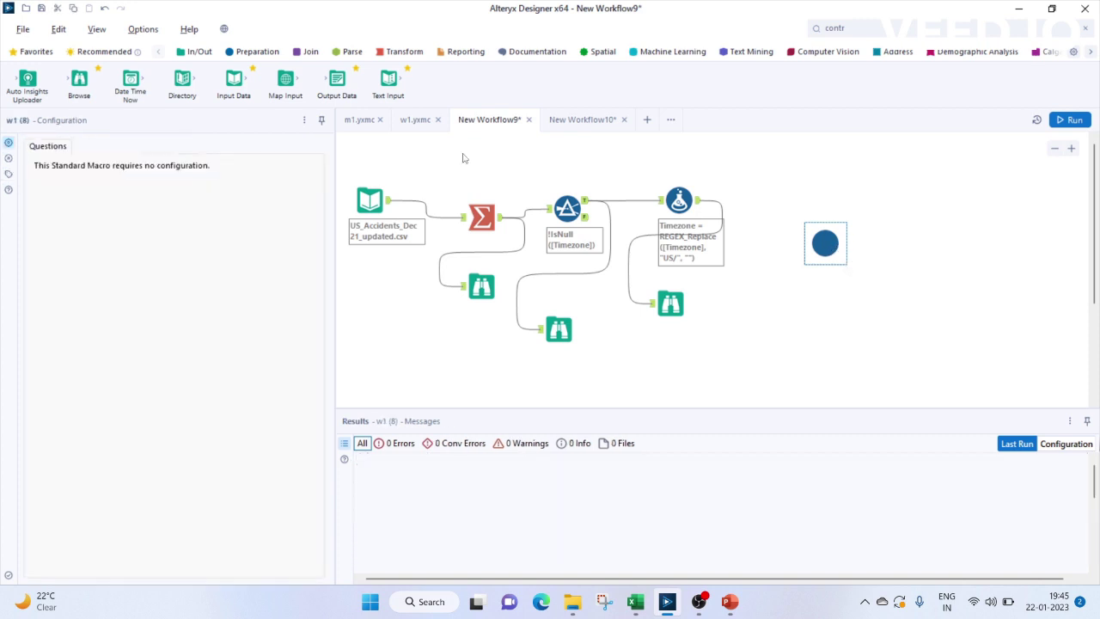
left_click(582, 123)
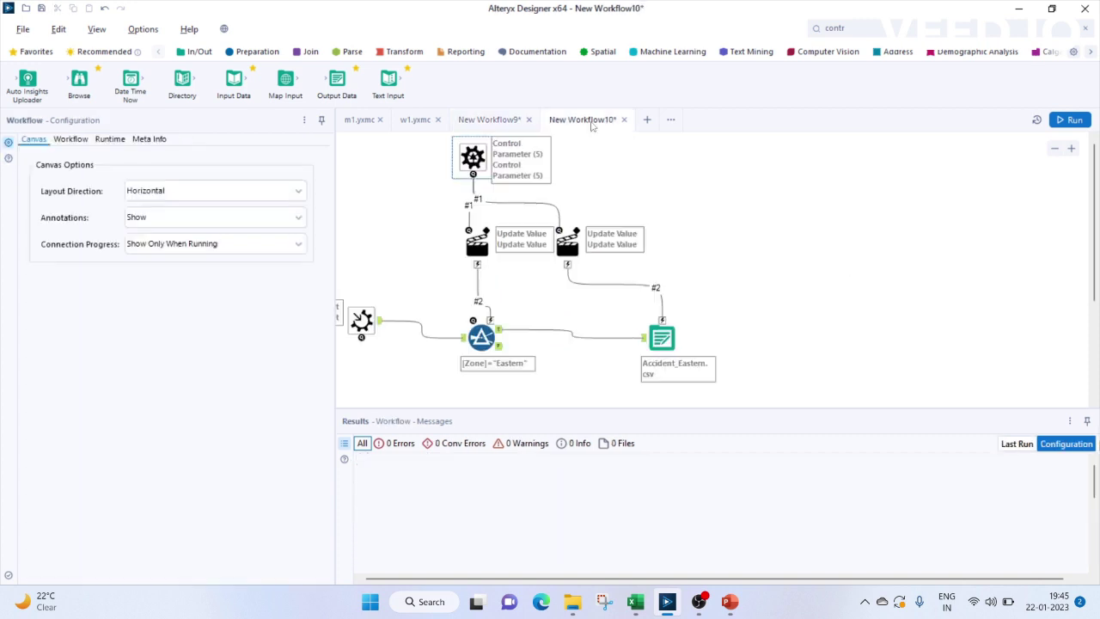
Step: In w1, review the m1 macro's Group By and Questions settings, run the workflow, and check the output messages
left_click(417, 122)
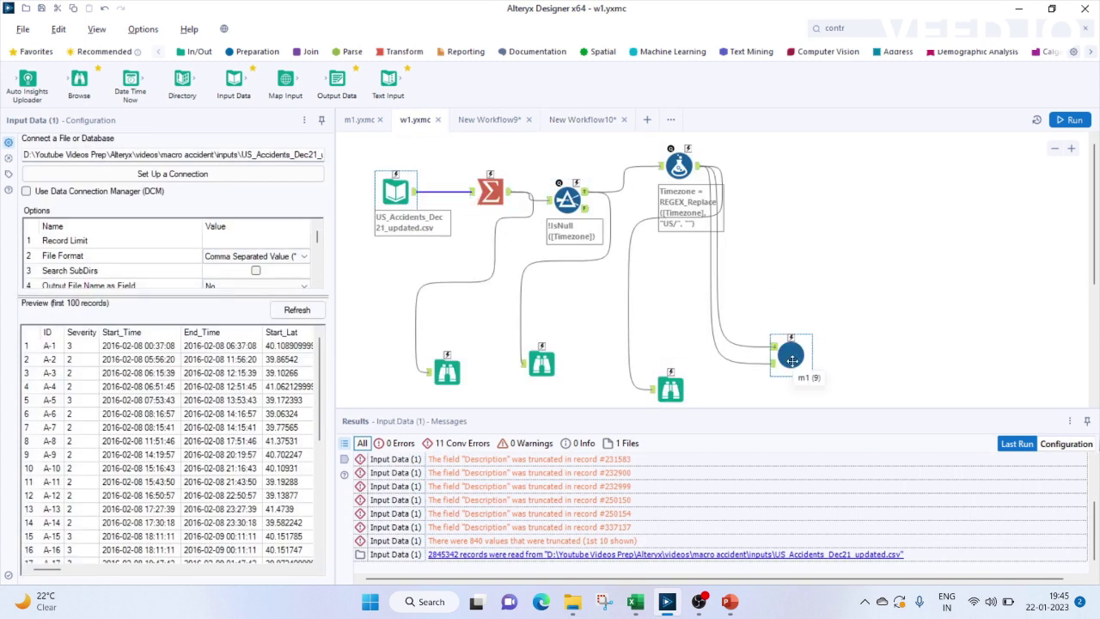
left_click(791, 357)
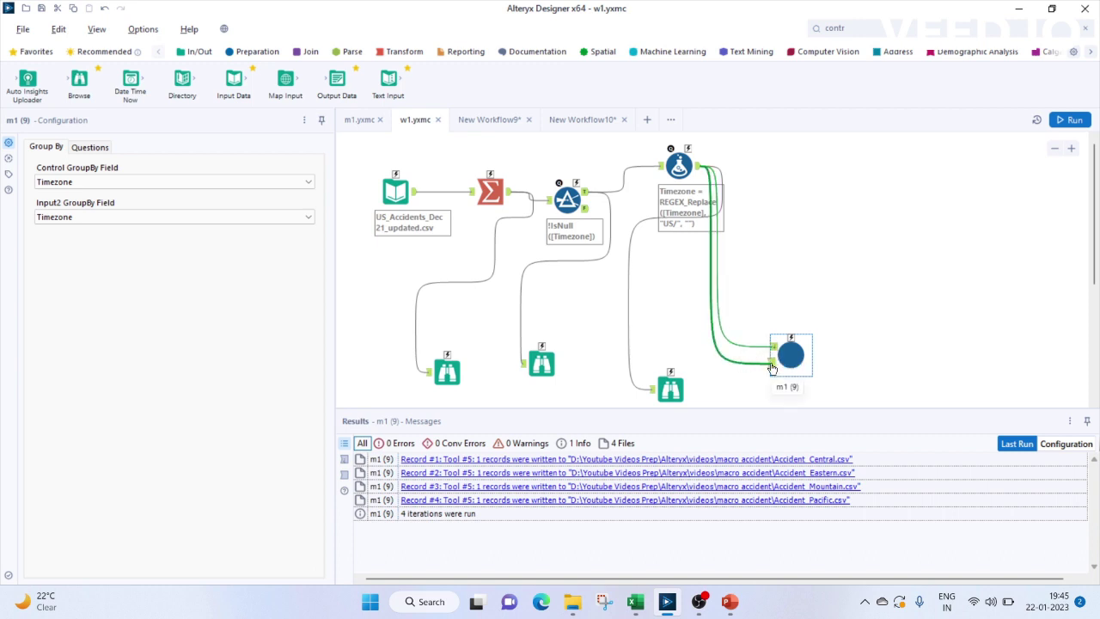
left_click(90, 148)
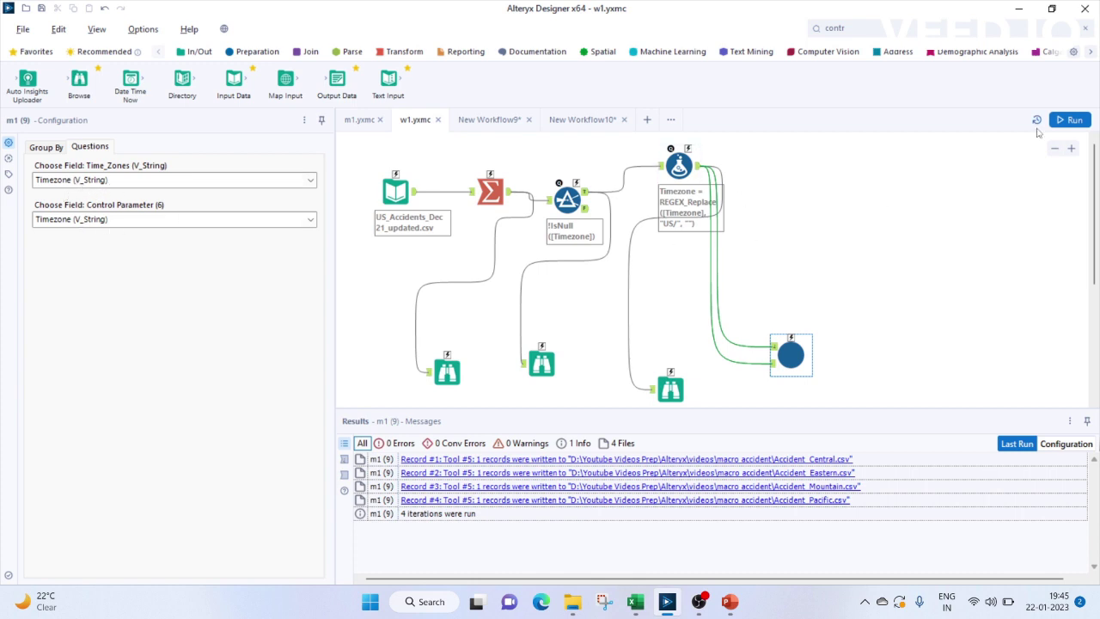
left_click(1073, 120)
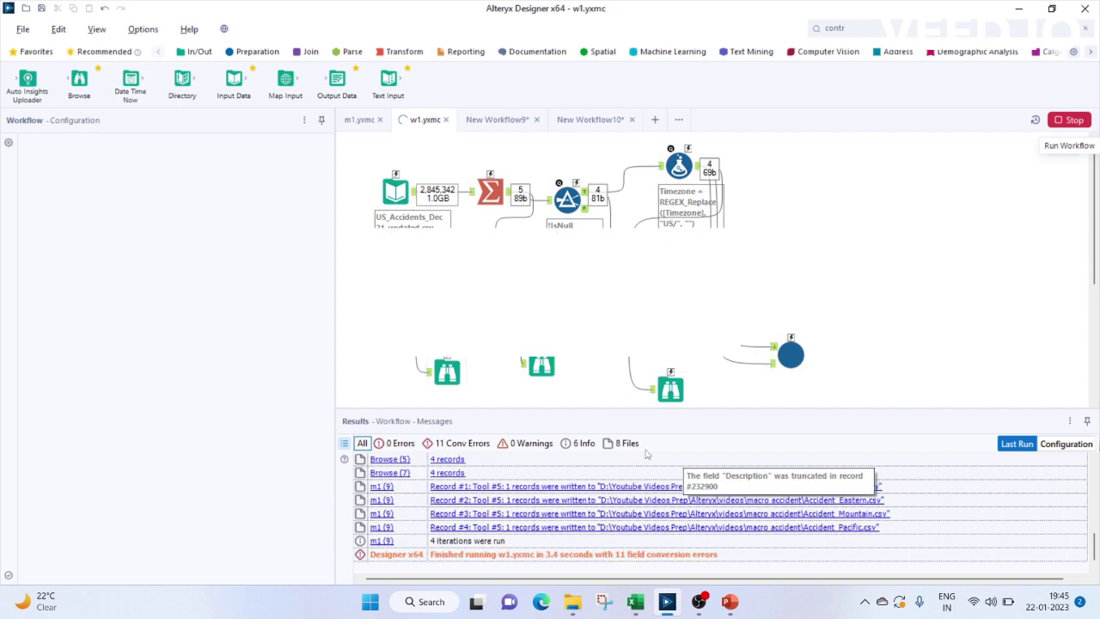
left_click(687, 332)
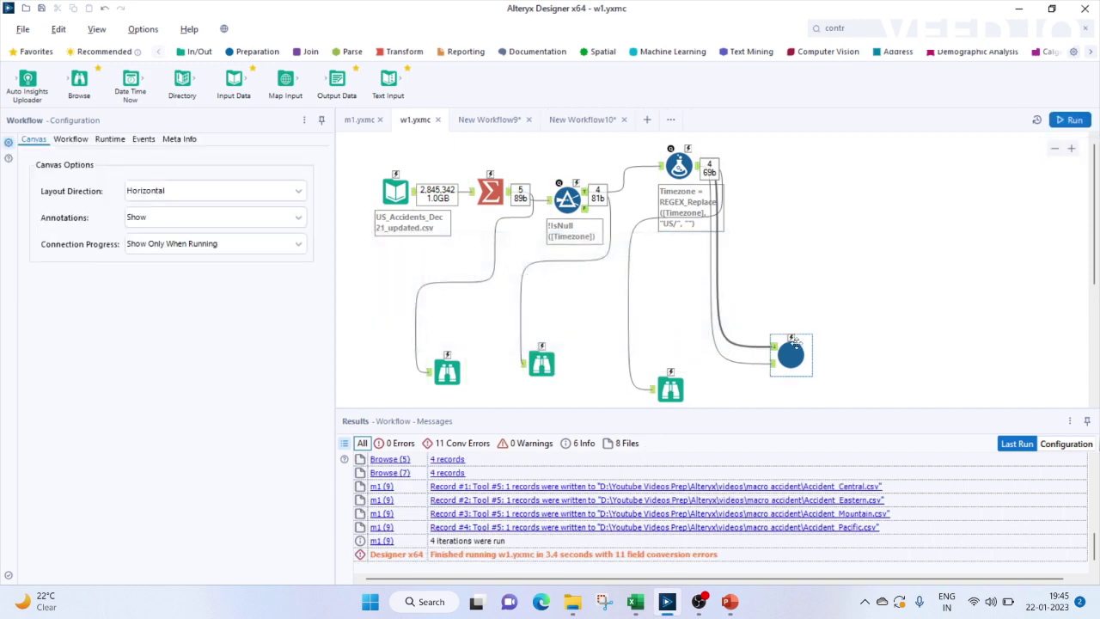
left_click(794, 357)
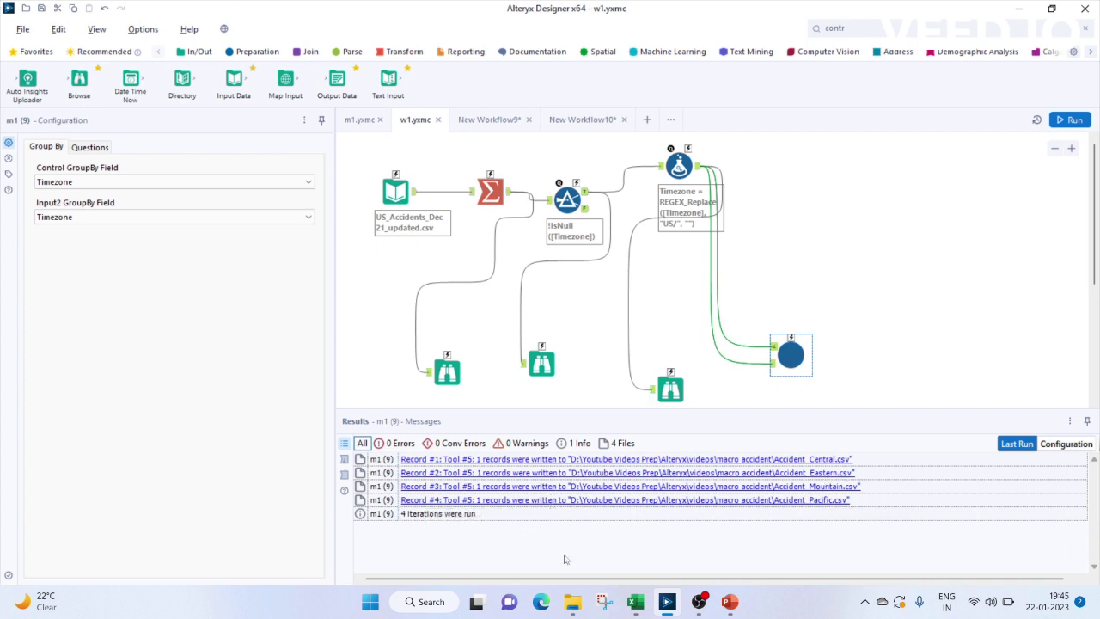
Step: Open the Accident_Central output file from the macro accident folder
mouse_move(572, 598)
left_click(484, 525)
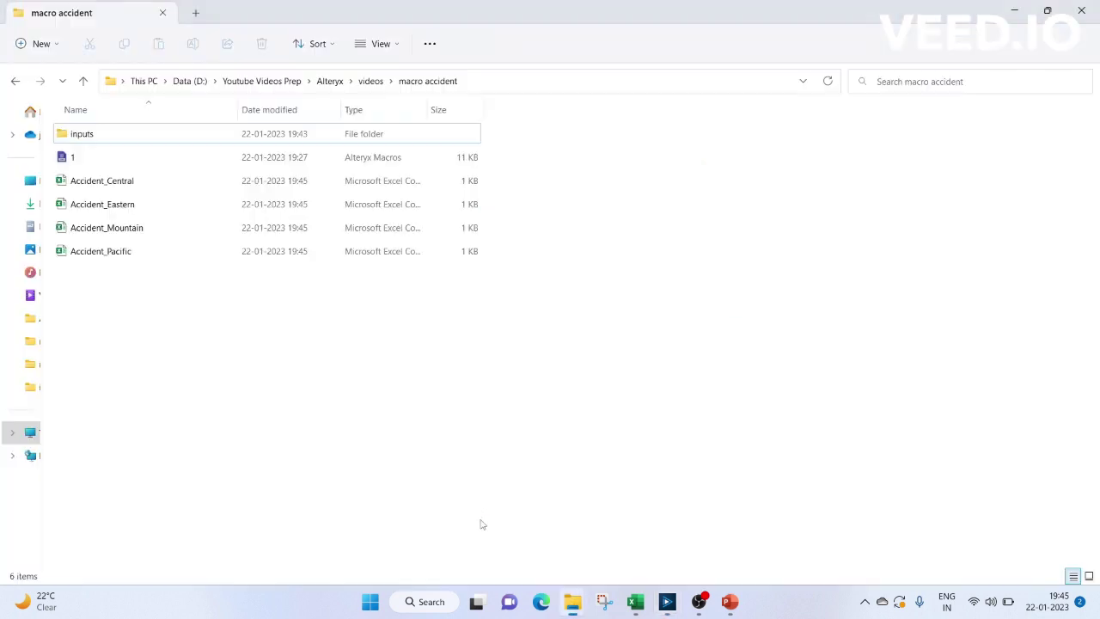
left_click(111, 183)
key("alt+Tab")
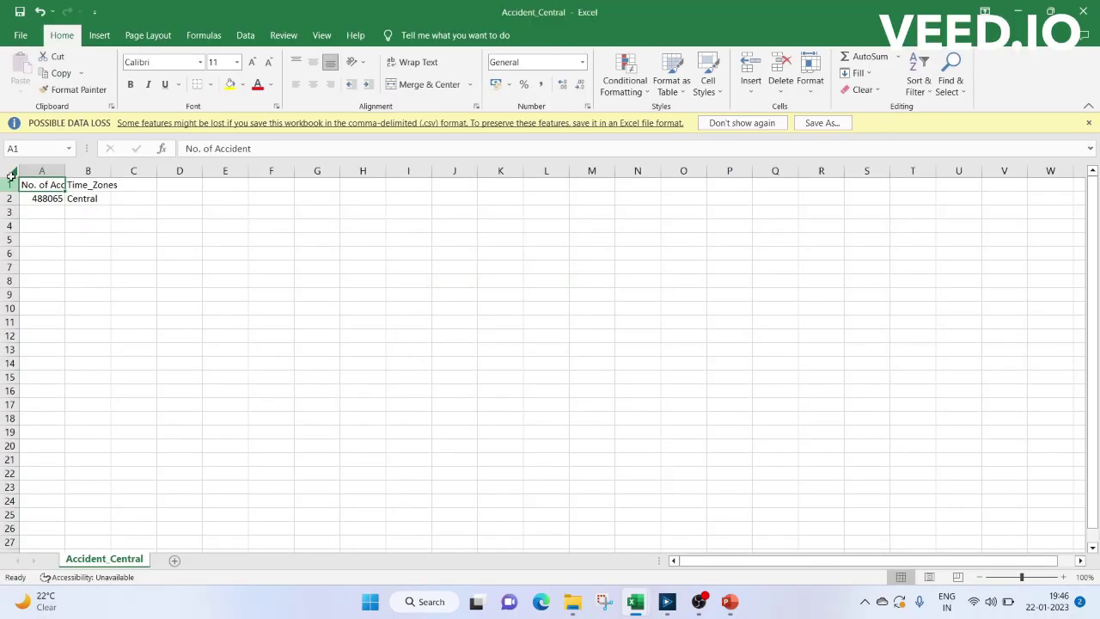
left_click(73, 167)
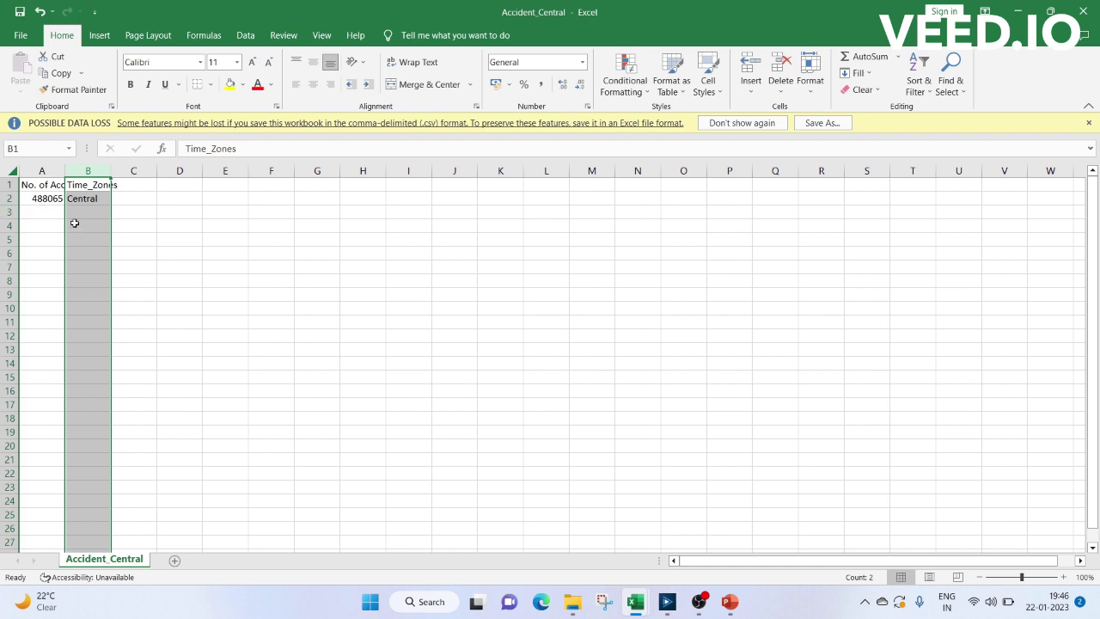
left_click(74, 224)
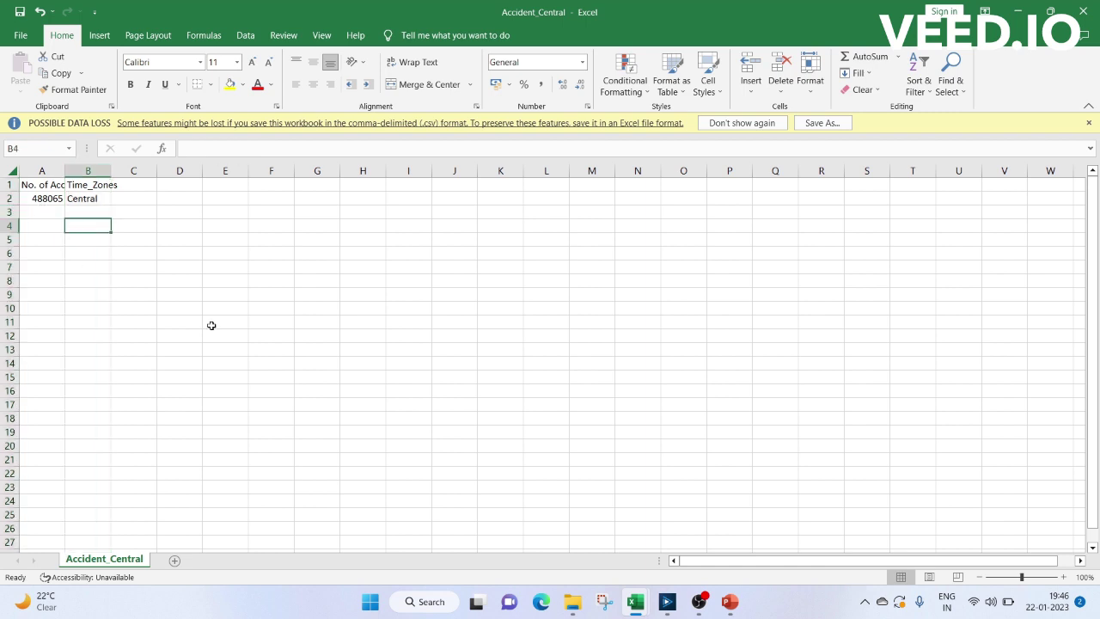
Step: Back in Alteryx, view the Browse (7) results: Central 488065, Mountain 164597, Eastern 1221927, Pacific 967094
left_click(667, 602)
left_click(670, 389)
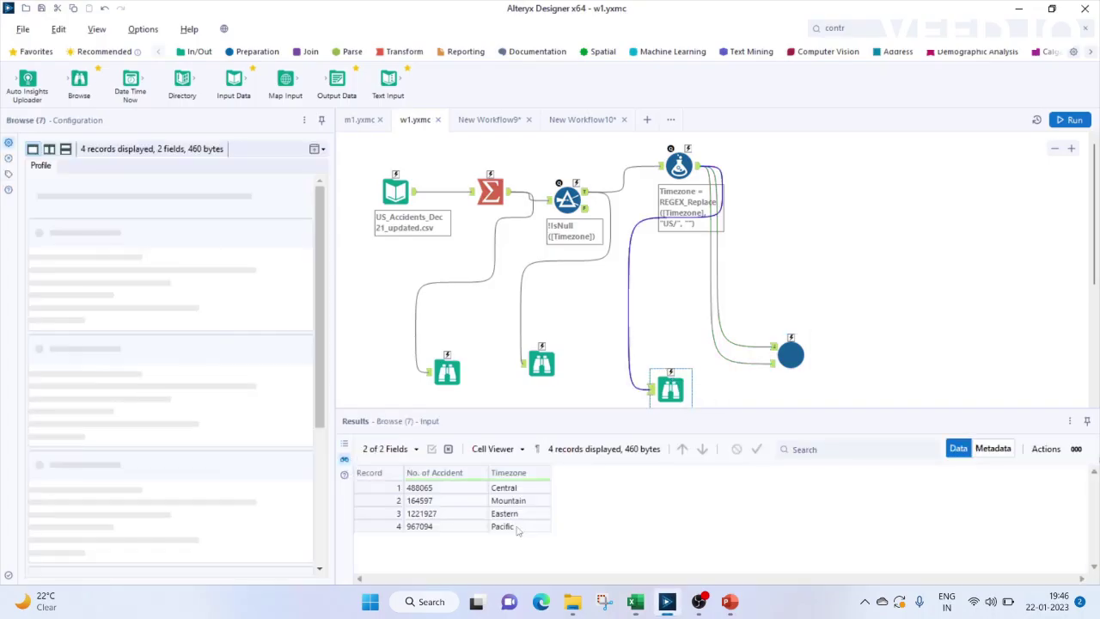